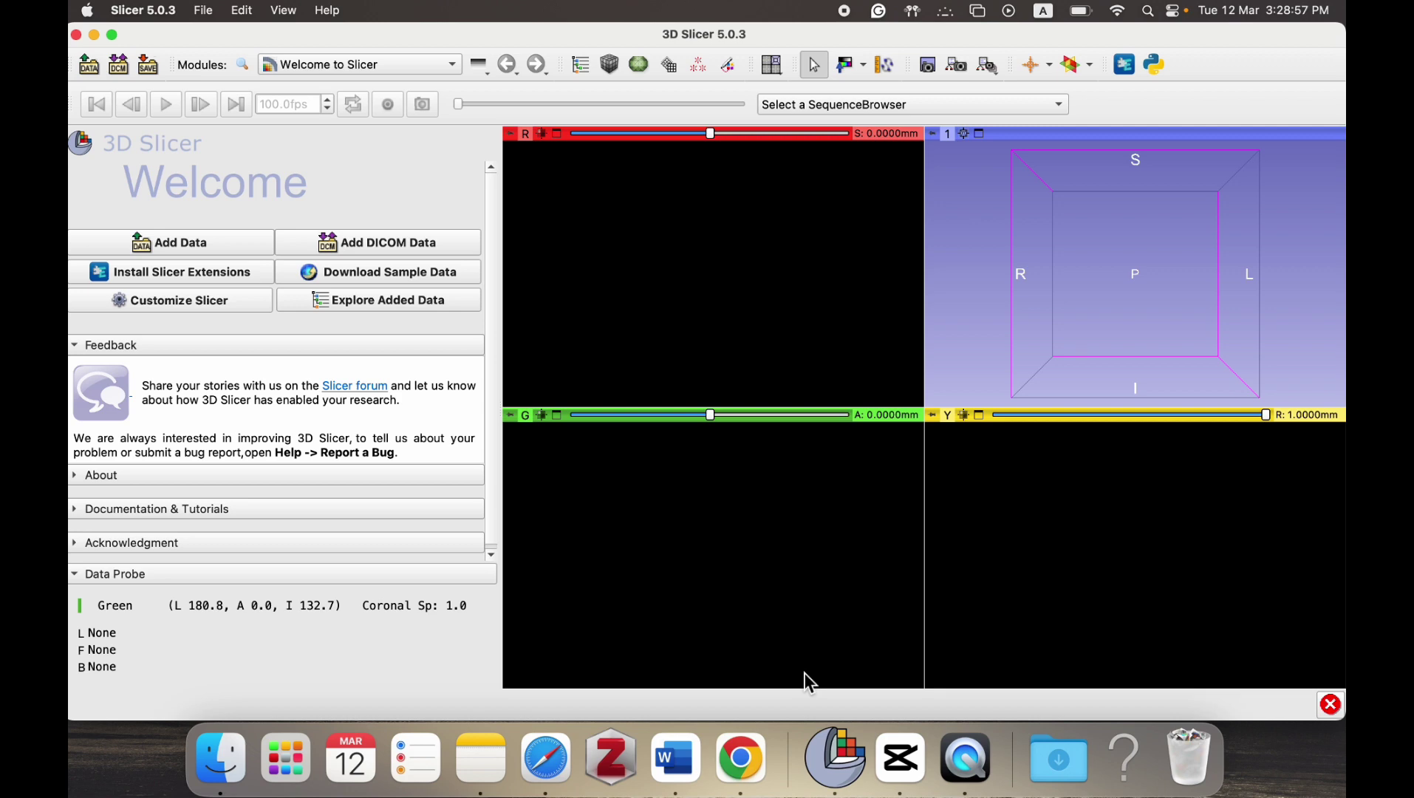
# - Switch to Chrome and review the sample NRRD datasets listed on the Seg3D 2.0.3 download page
pyautogui.click(757, 750)
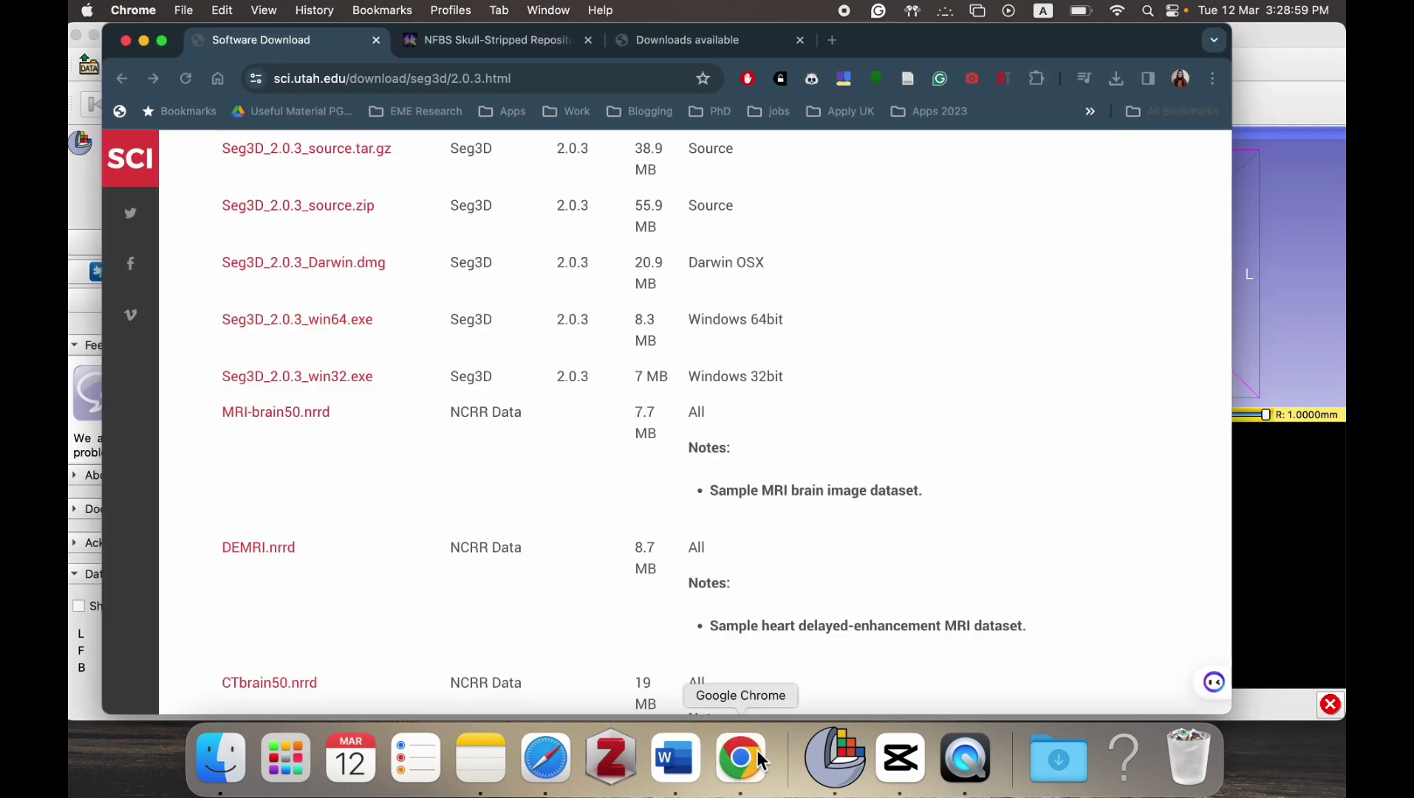
pyautogui.scroll(-2, 504, 290)
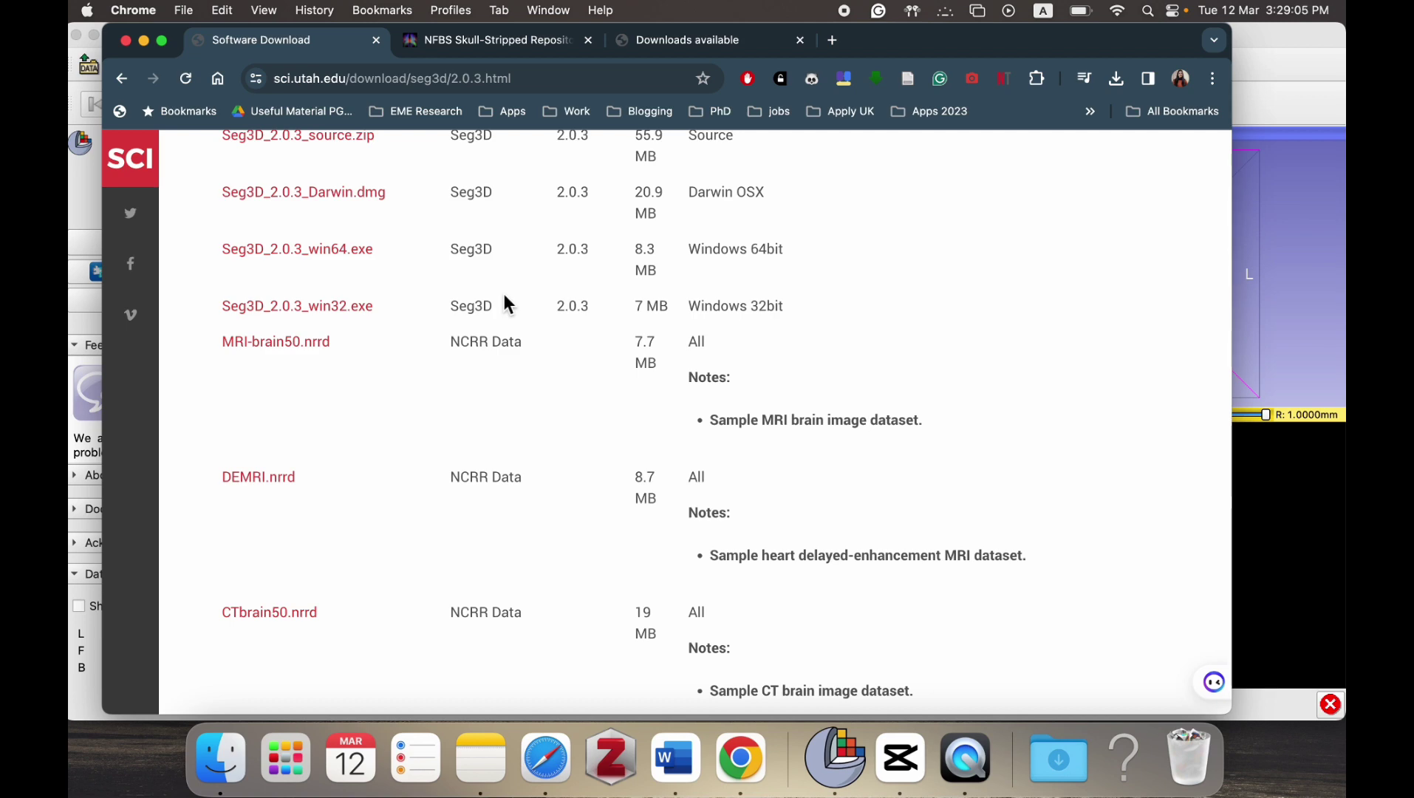
pyautogui.scroll(15, 504, 292)
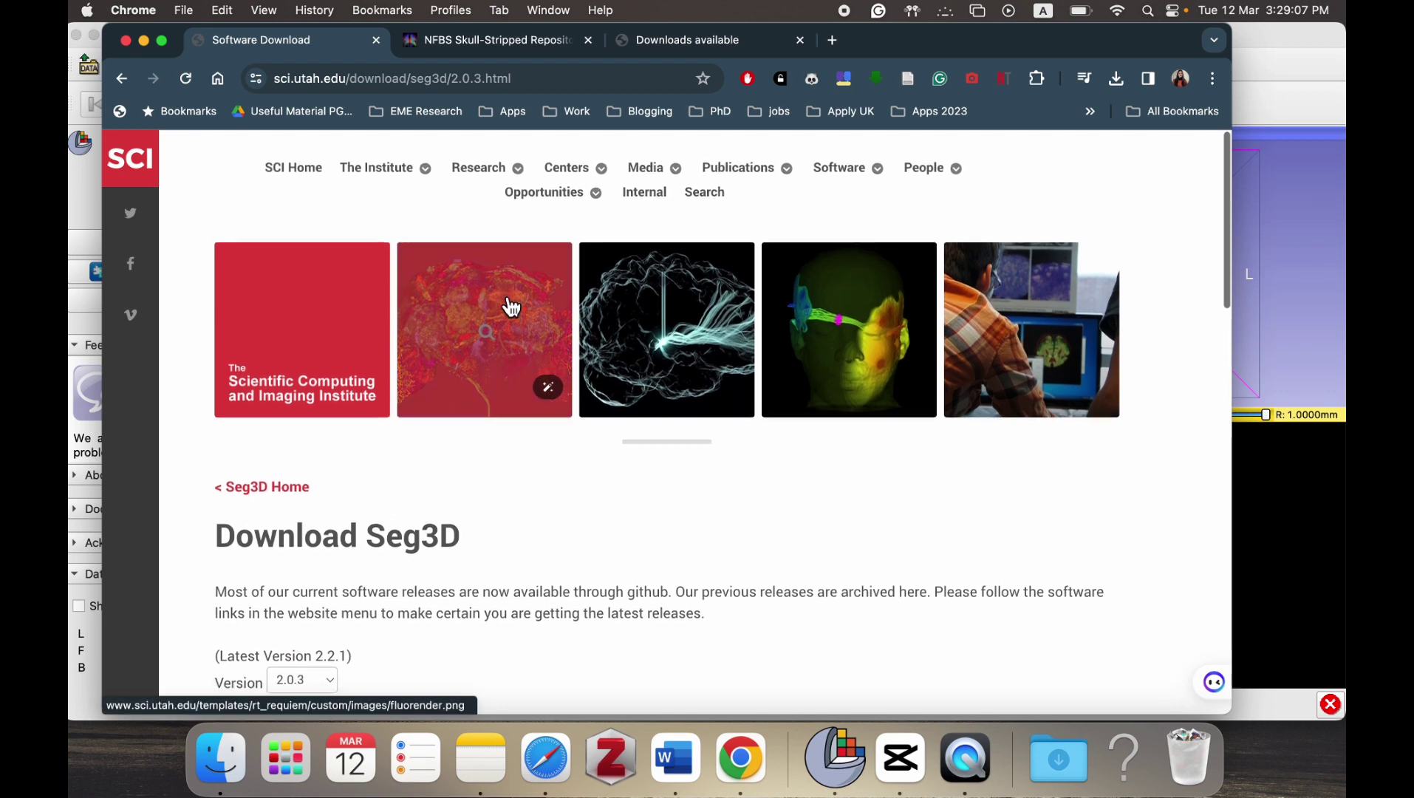
pyautogui.scroll(-5, 607, 400)
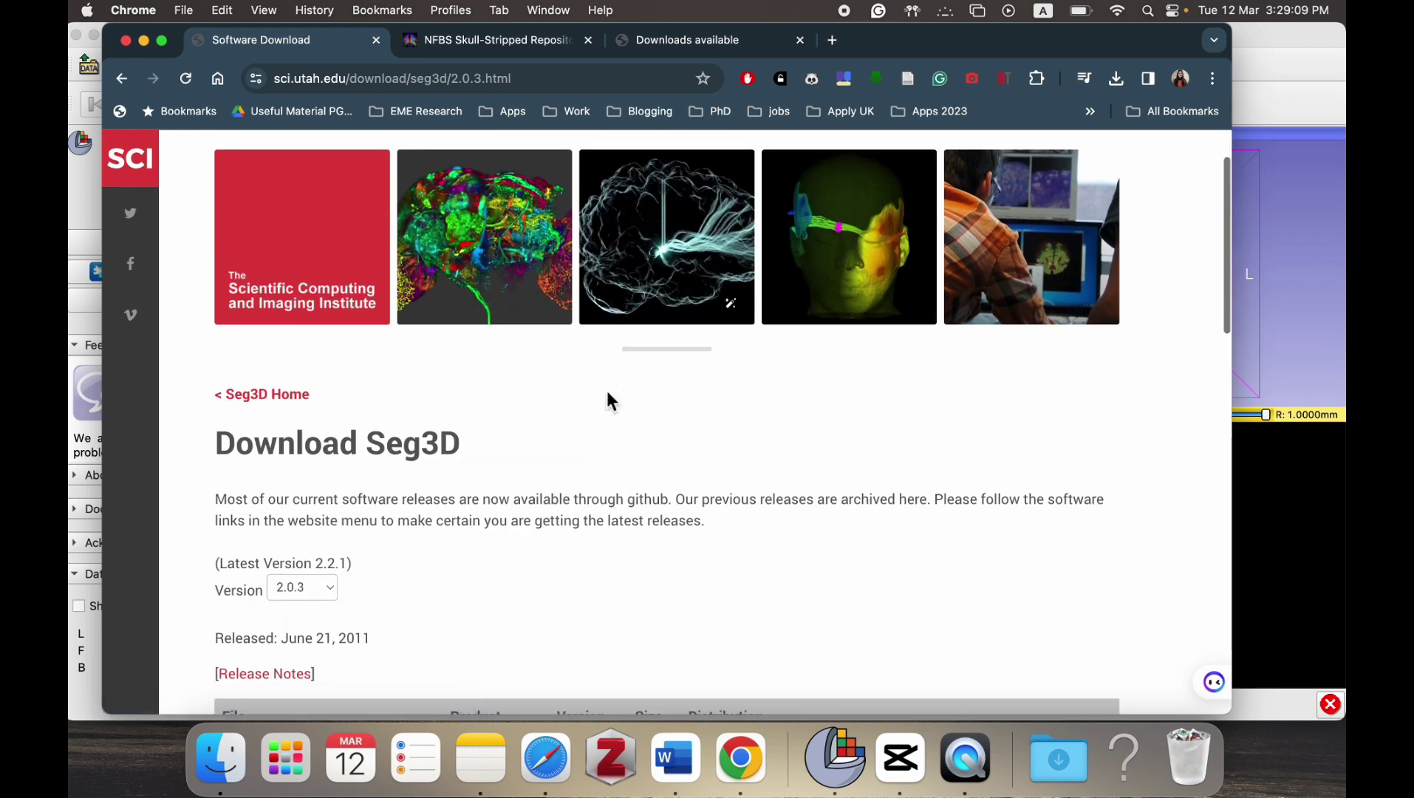
pyautogui.scroll(-15, 607, 400)
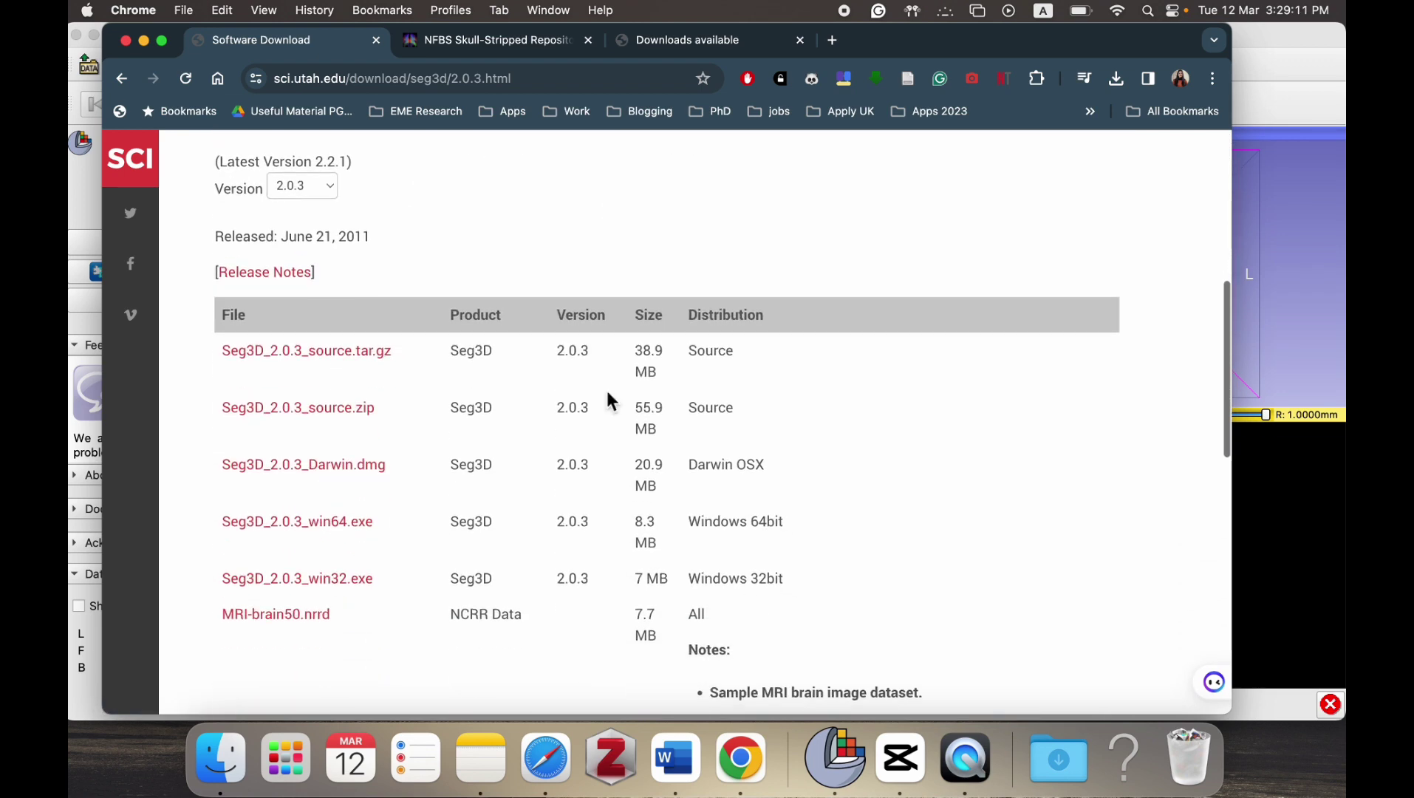
pyautogui.scroll(-3, 608, 399)
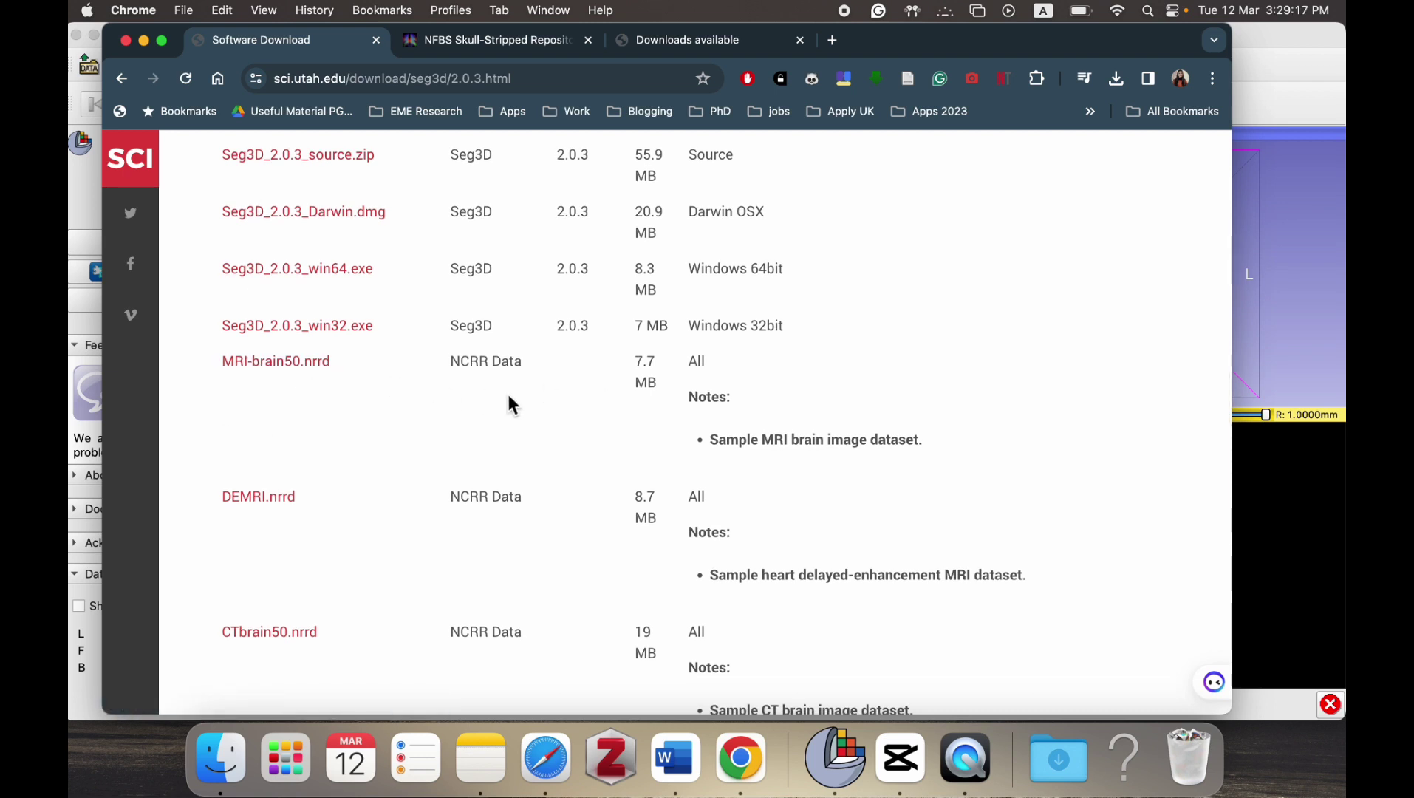
# - Switch to 3D Slicer and open the file chooser for adding data into the scene
pyautogui.click(1309, 299)
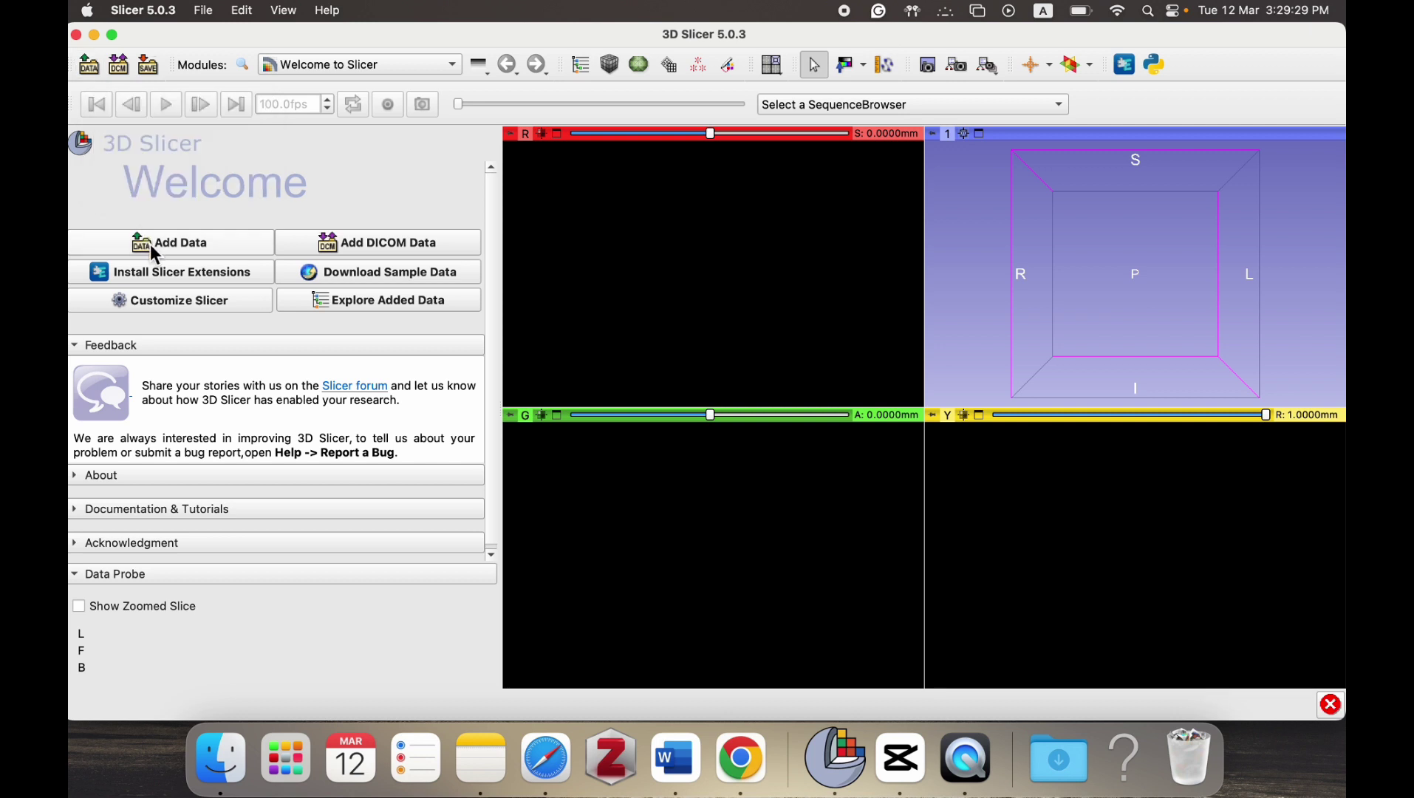
pyautogui.click(203, 10)
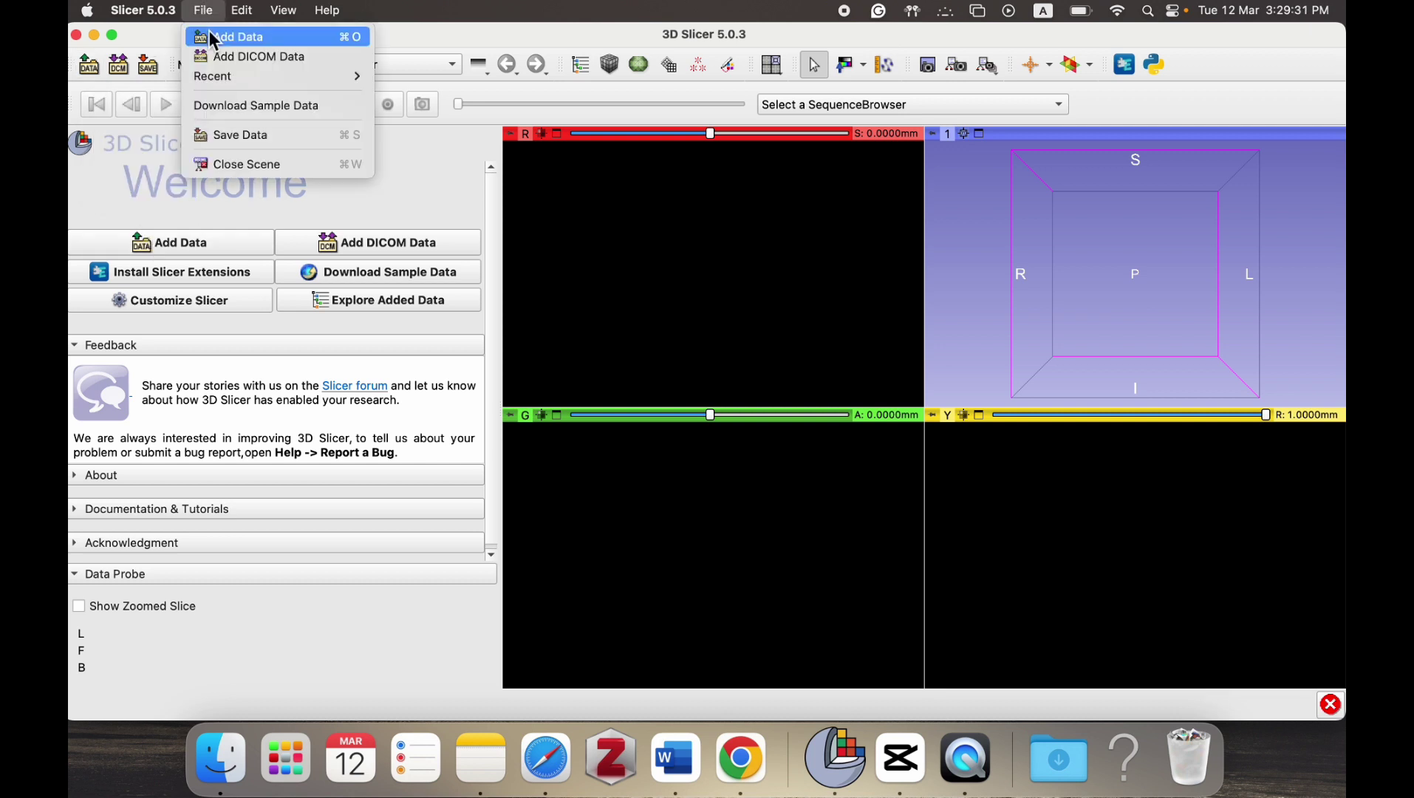
pyautogui.click(394, 175)
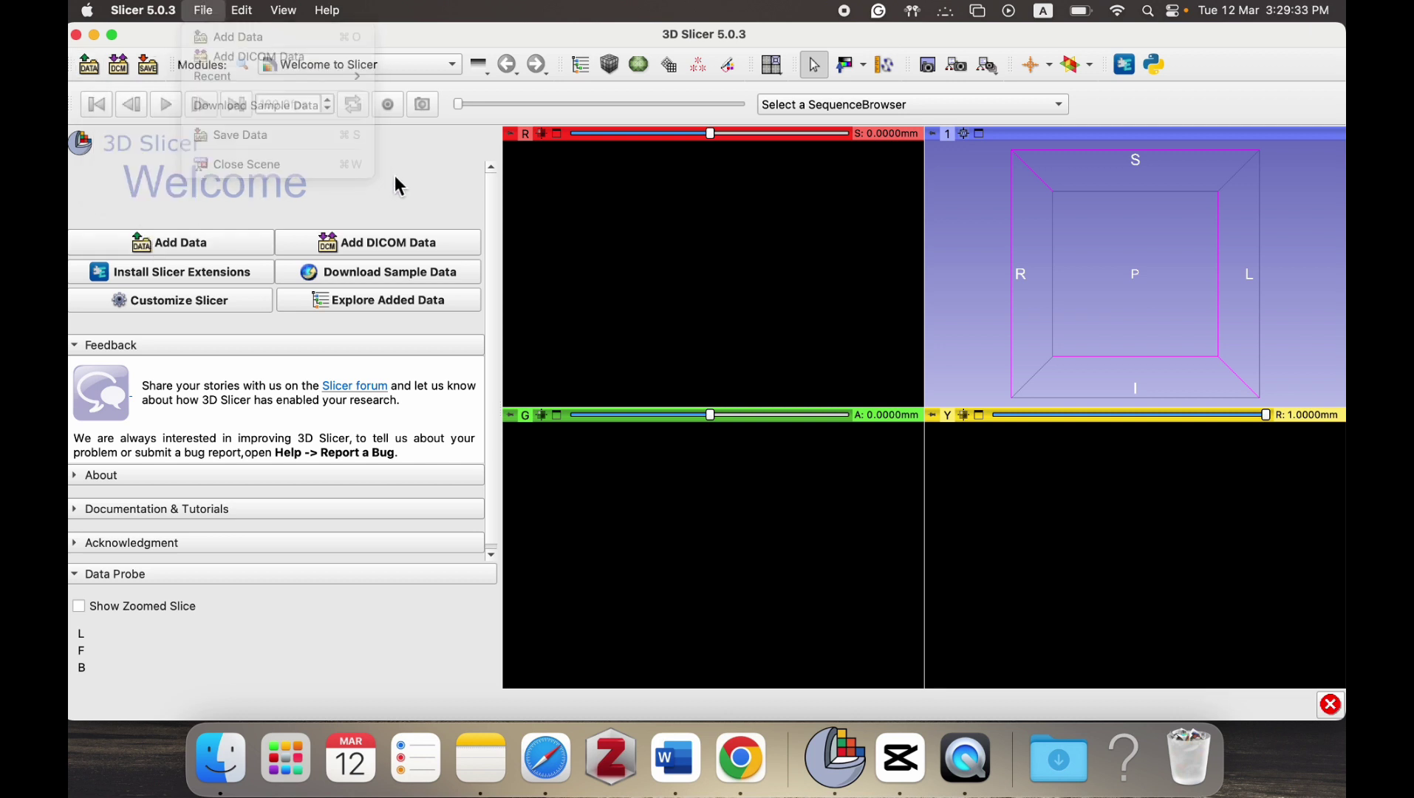
pyautogui.click(212, 236)
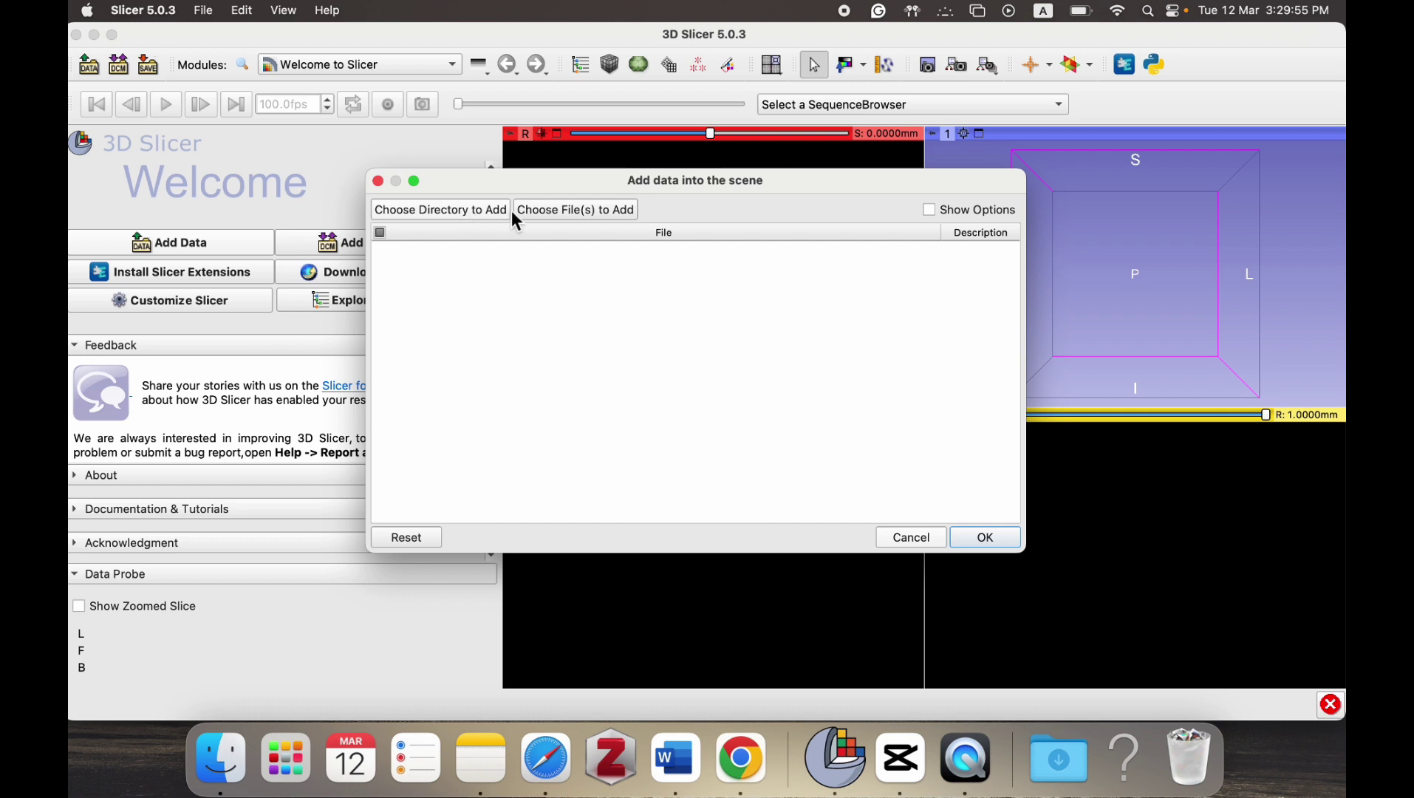
pyautogui.click(598, 212)
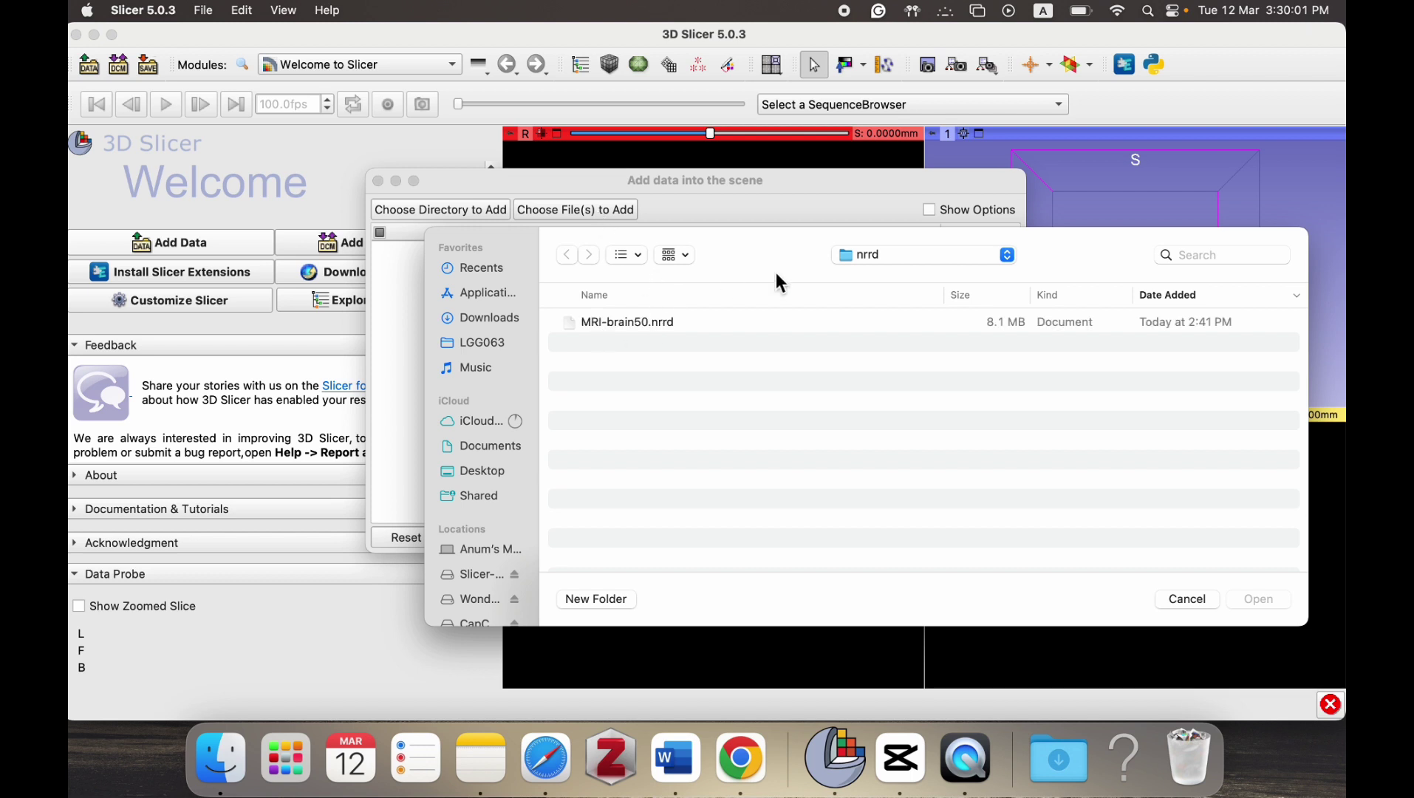
# - Choose MRI-brain50.nrrd from the Image Samples/nrrd folder in Downloads as the file to add
pyautogui.click(856, 253)
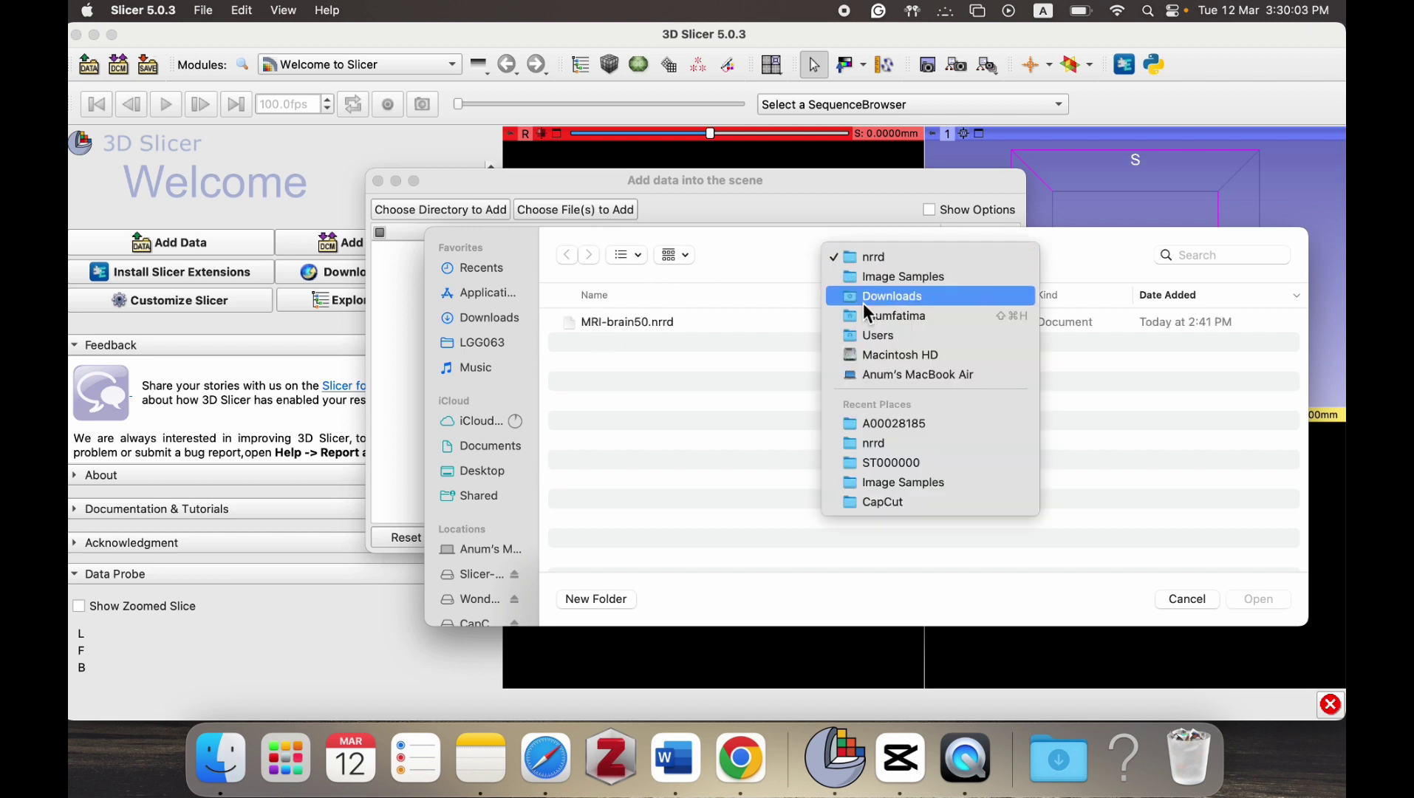
pyautogui.click(498, 317)
pyautogui.click(498, 316)
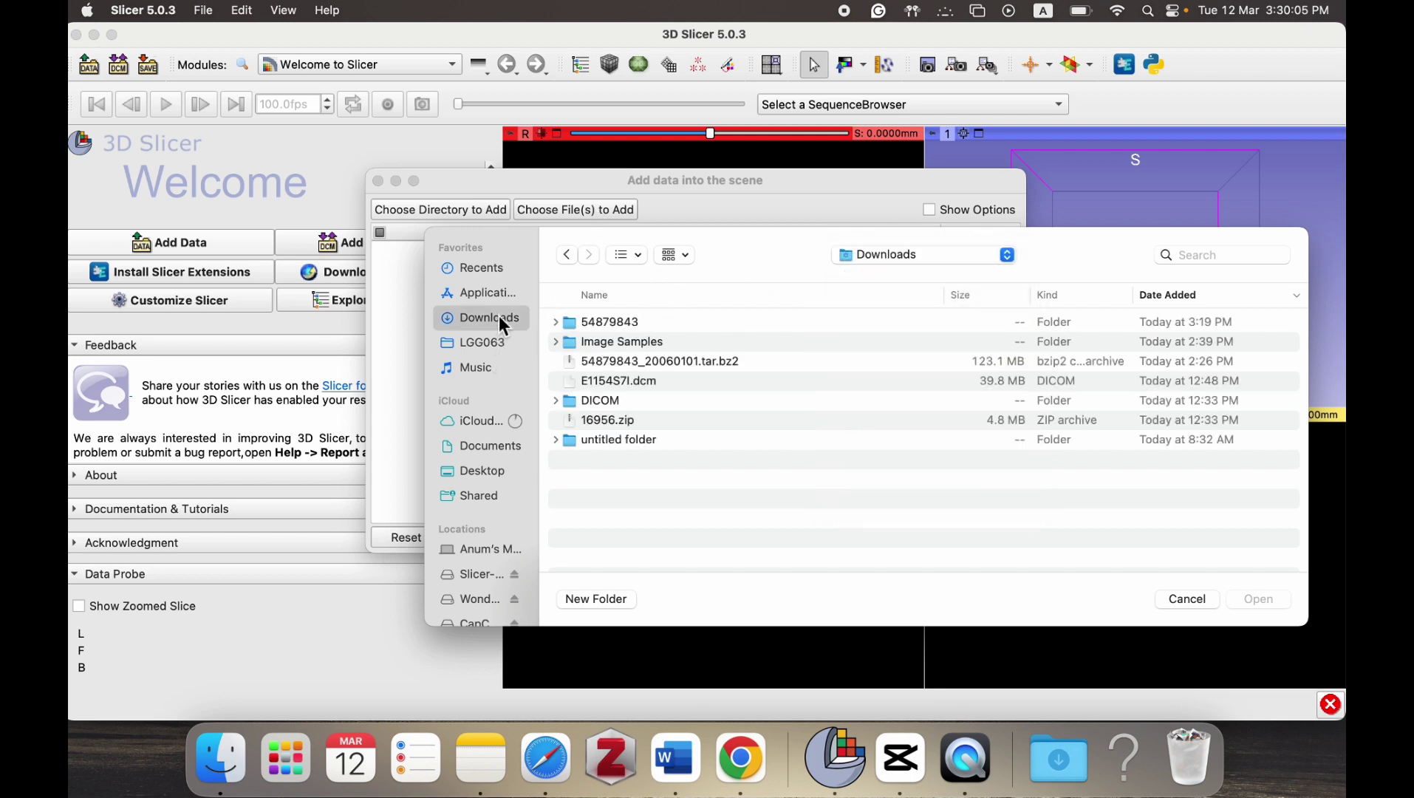
pyautogui.doubleClick(667, 338)
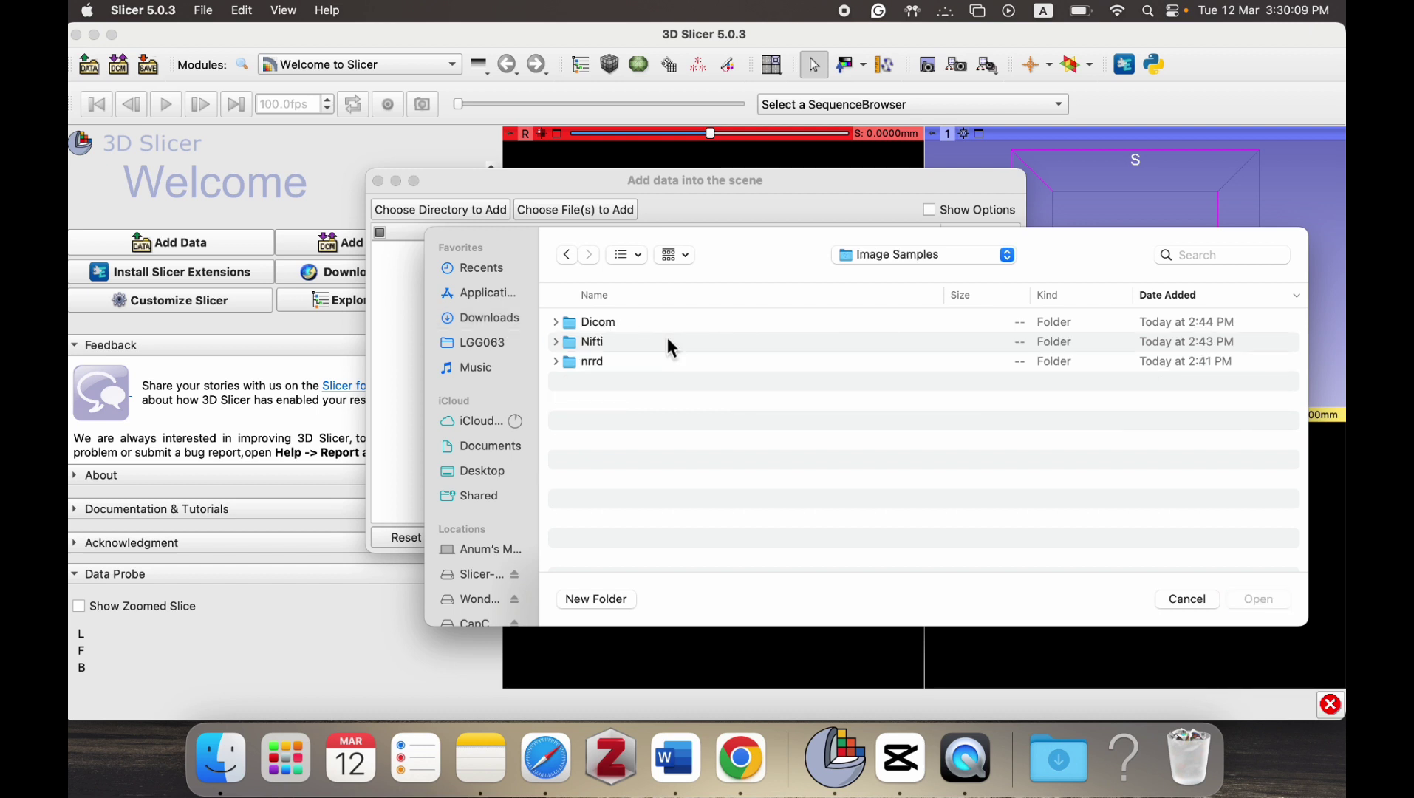
pyautogui.click(605, 375)
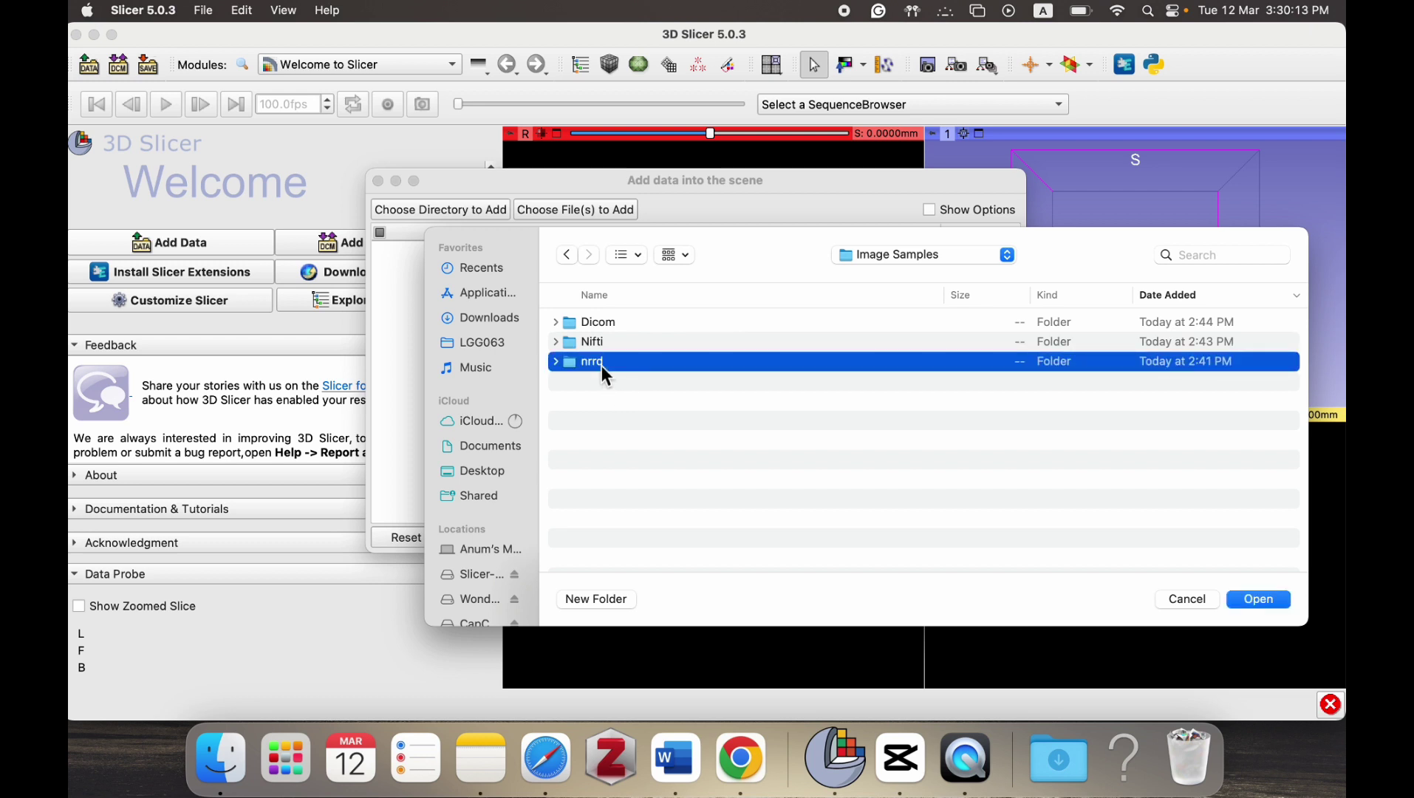
pyautogui.doubleClick(603, 367)
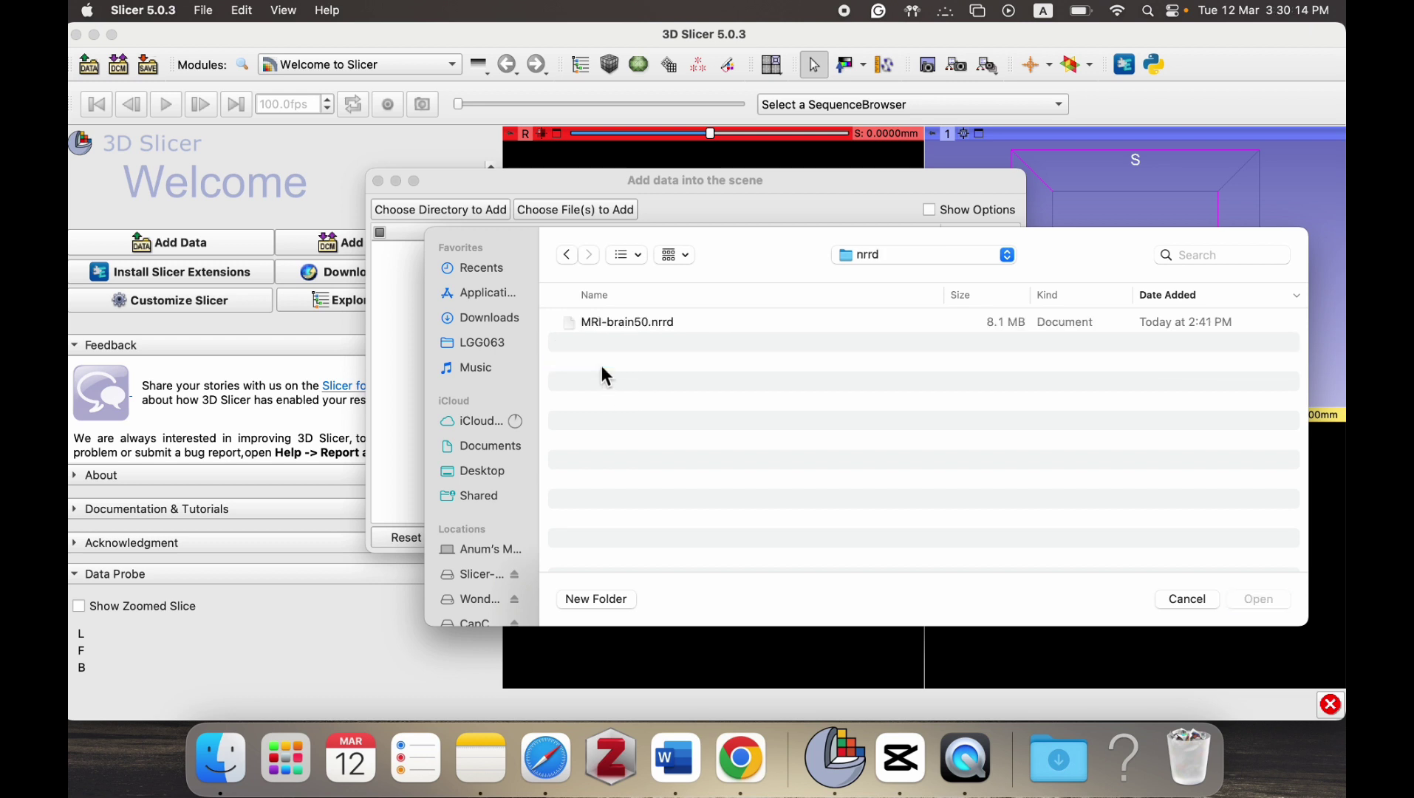
pyautogui.doubleClick(651, 325)
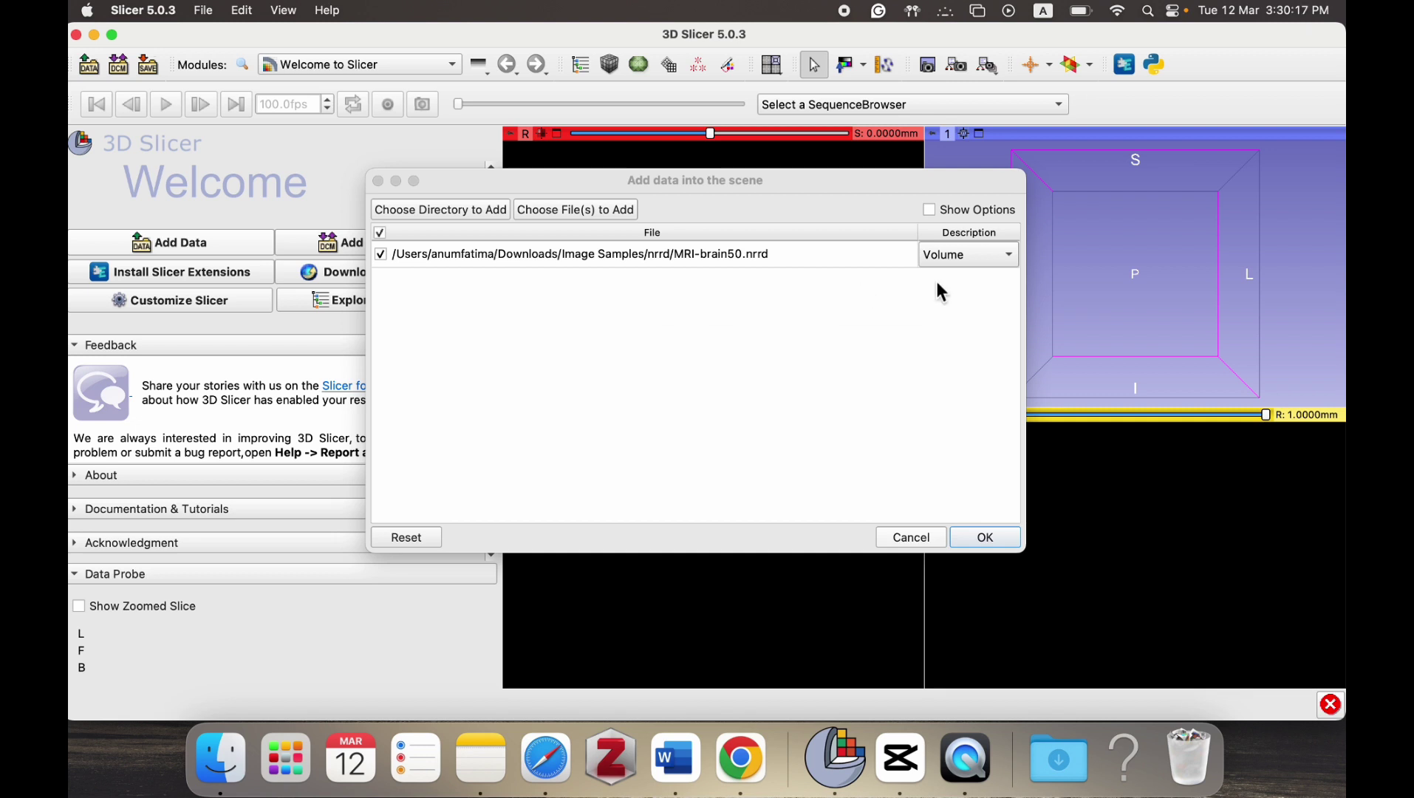
# - Load the MRI-brain50.nrrd file with the Volume description and browse through its coronal slices
pyautogui.click(952, 259)
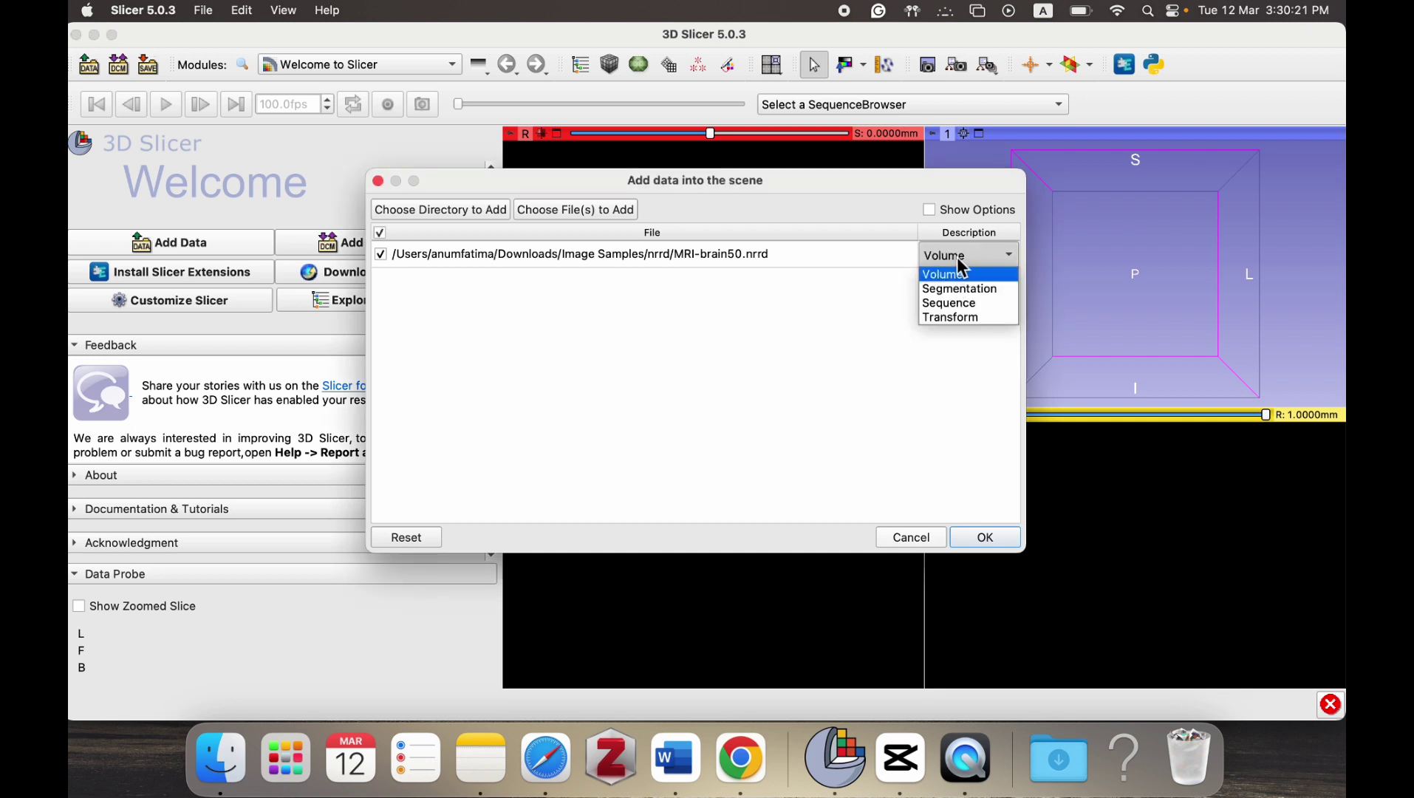
pyautogui.click(946, 273)
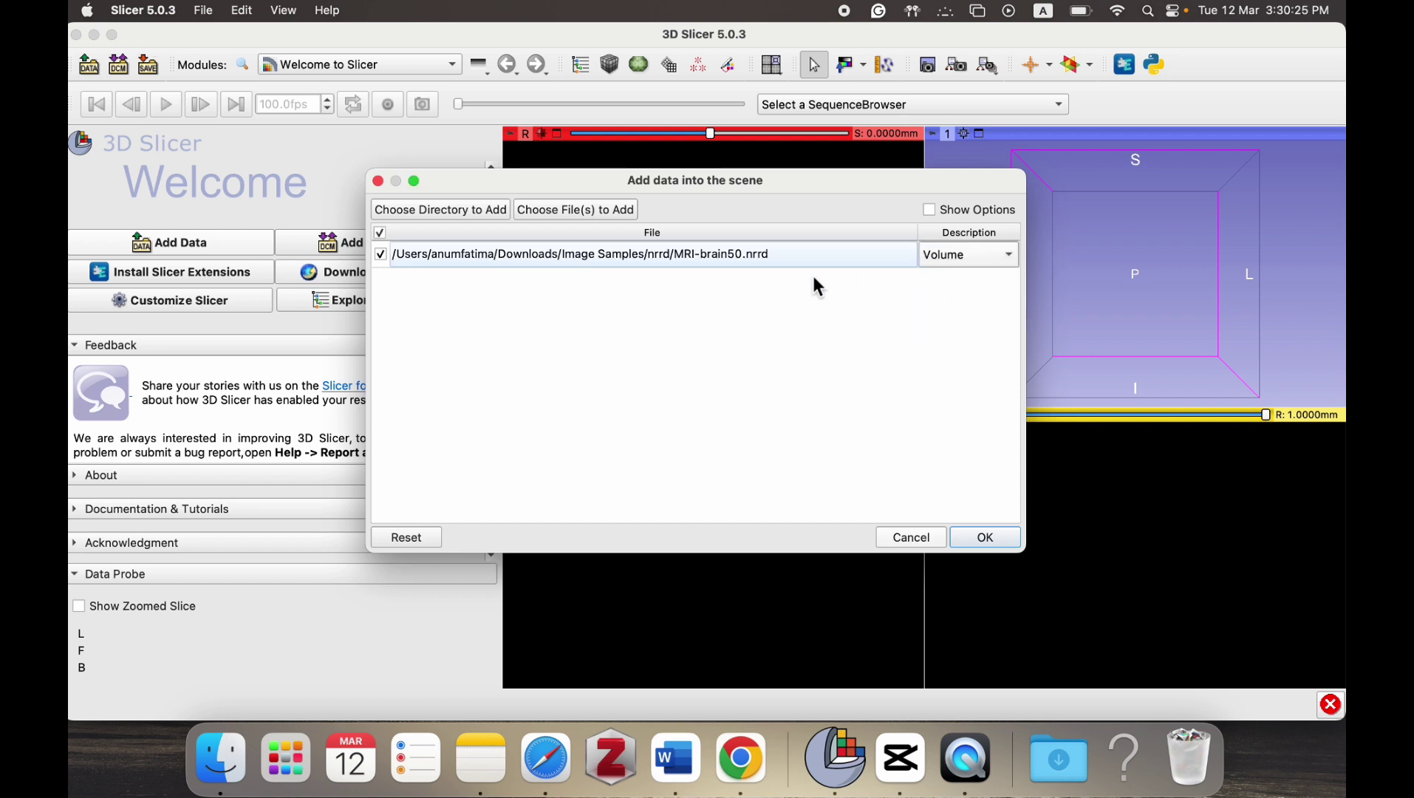
pyautogui.click(1000, 548)
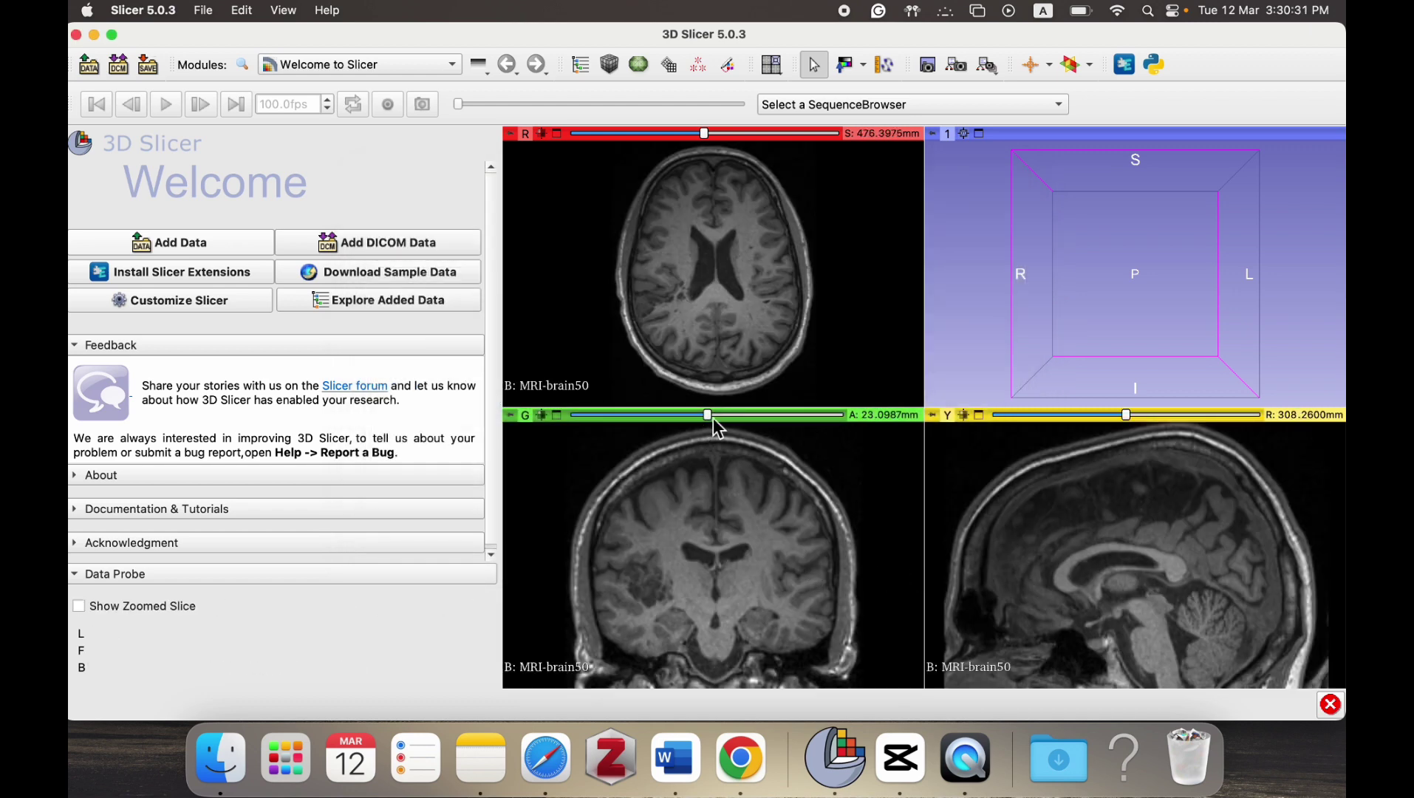
pyautogui.moveTo(708, 415)
pyautogui.mouseDown()
pyautogui.moveTo(652, 416)
pyautogui.moveTo(715, 415)
pyautogui.mouseUp()
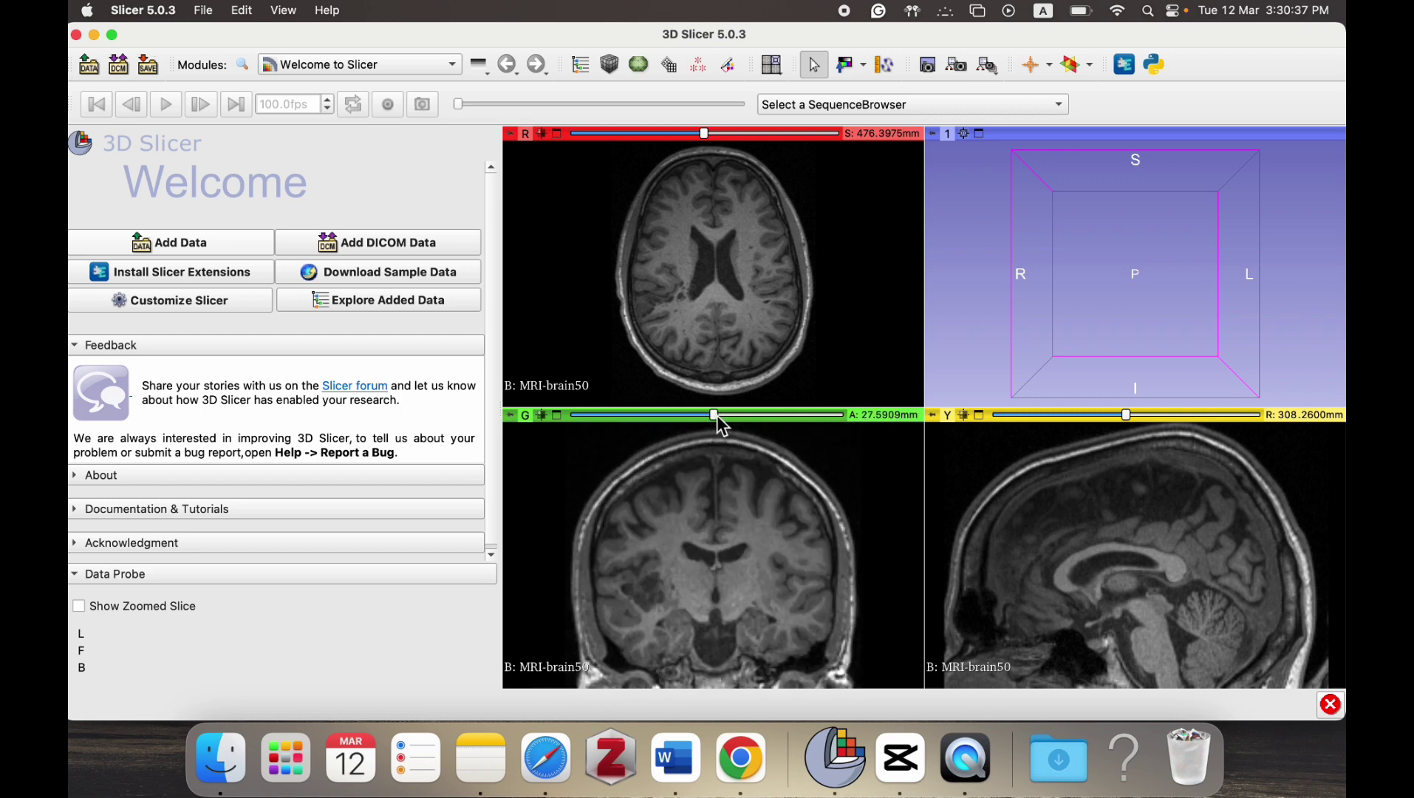
pyautogui.moveTo(717, 414)
pyautogui.mouseDown()
pyautogui.moveTo(776, 420)
pyautogui.moveTo(705, 414)
pyautogui.mouseUp()
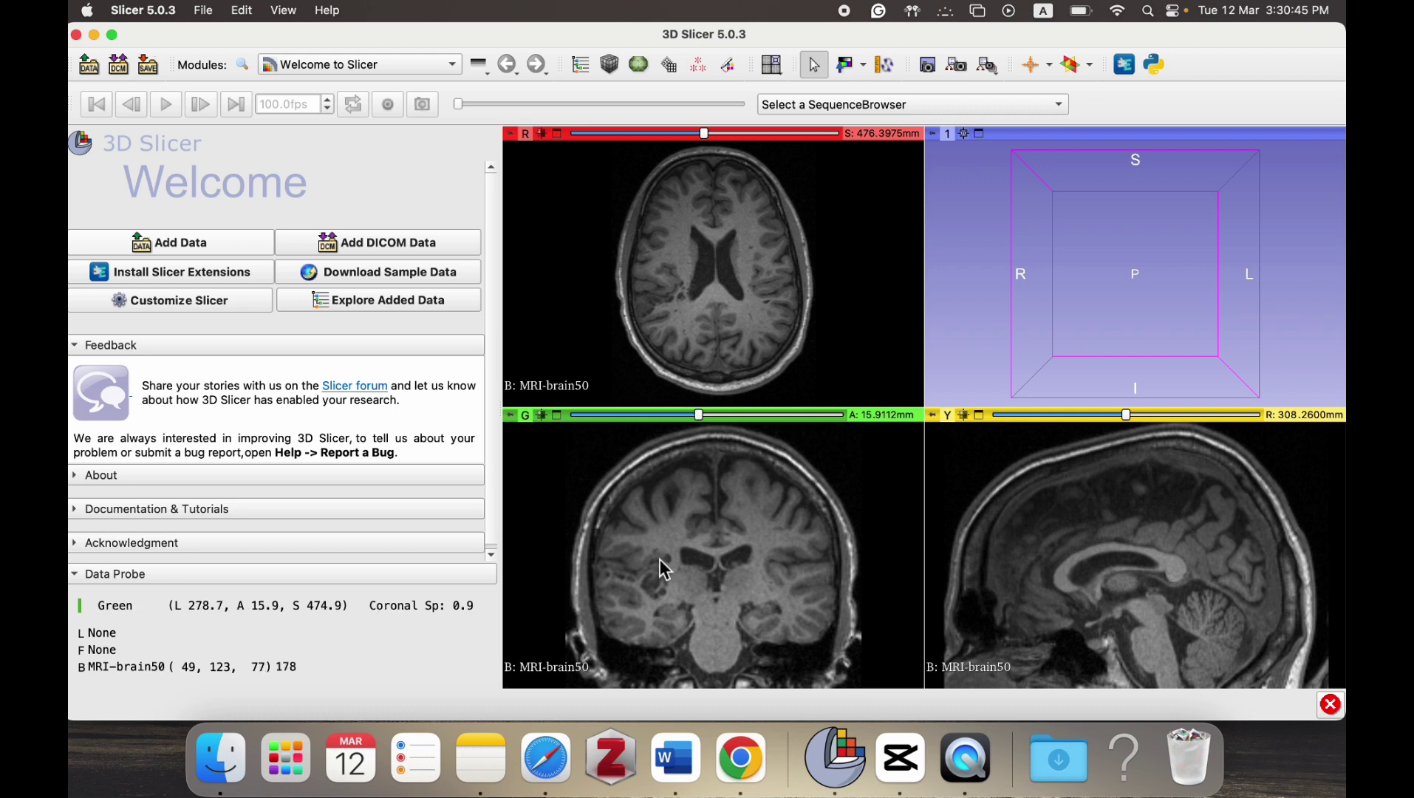
# - Switch to Chrome and review the dataset description and download links on the NFBS Skull-Stripped Repository page
pyautogui.click(750, 774)
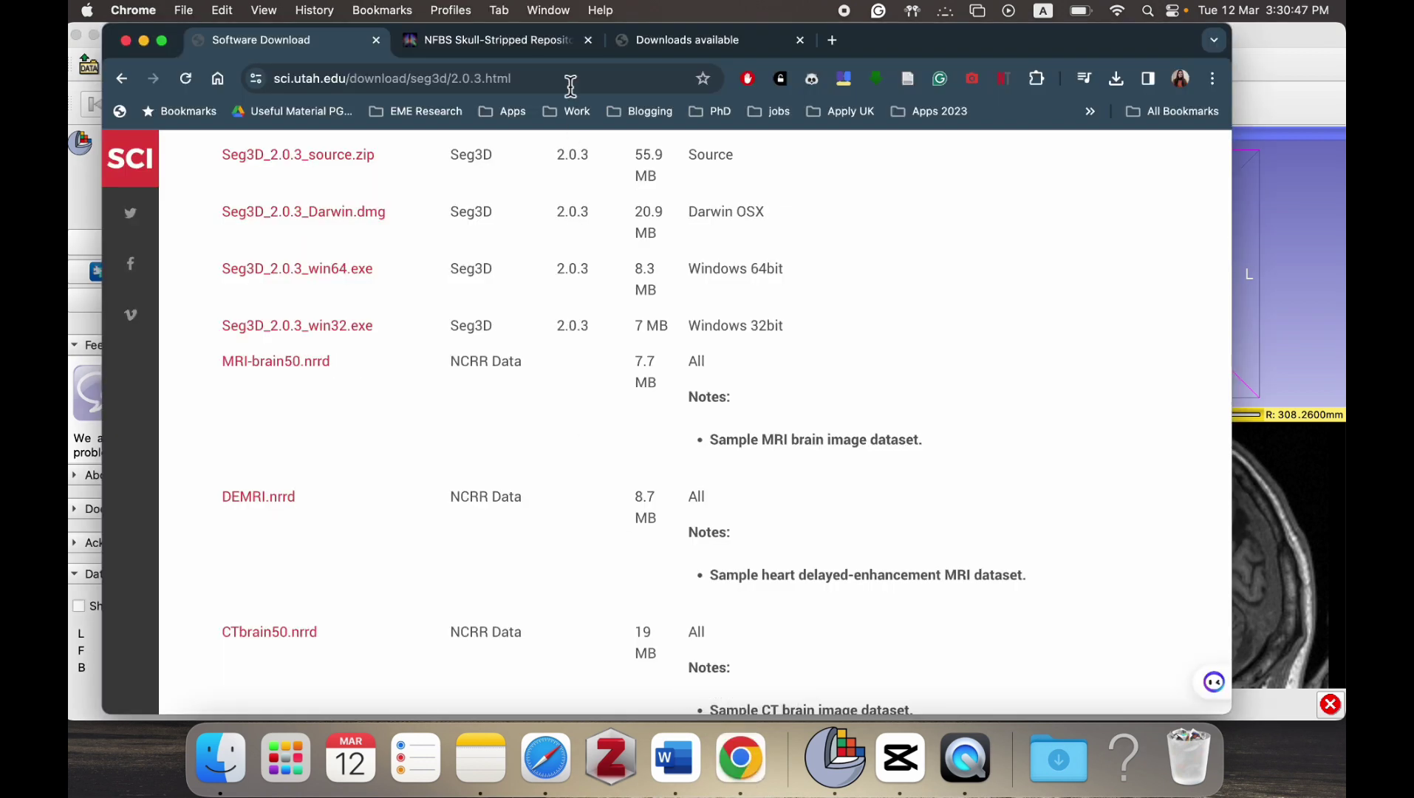
pyautogui.click(521, 43)
pyautogui.scroll(-3, 551, 355)
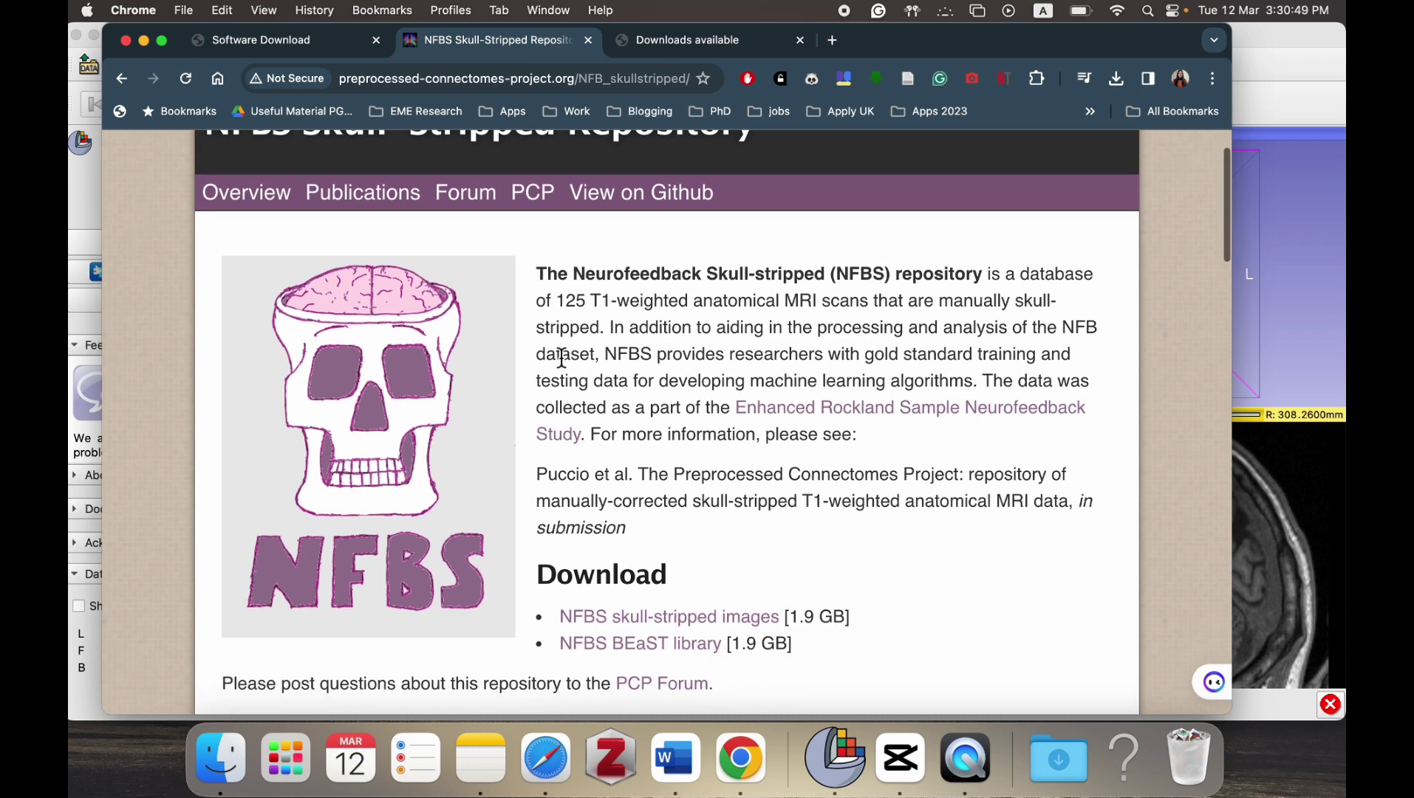
pyautogui.scroll(3, 559, 354)
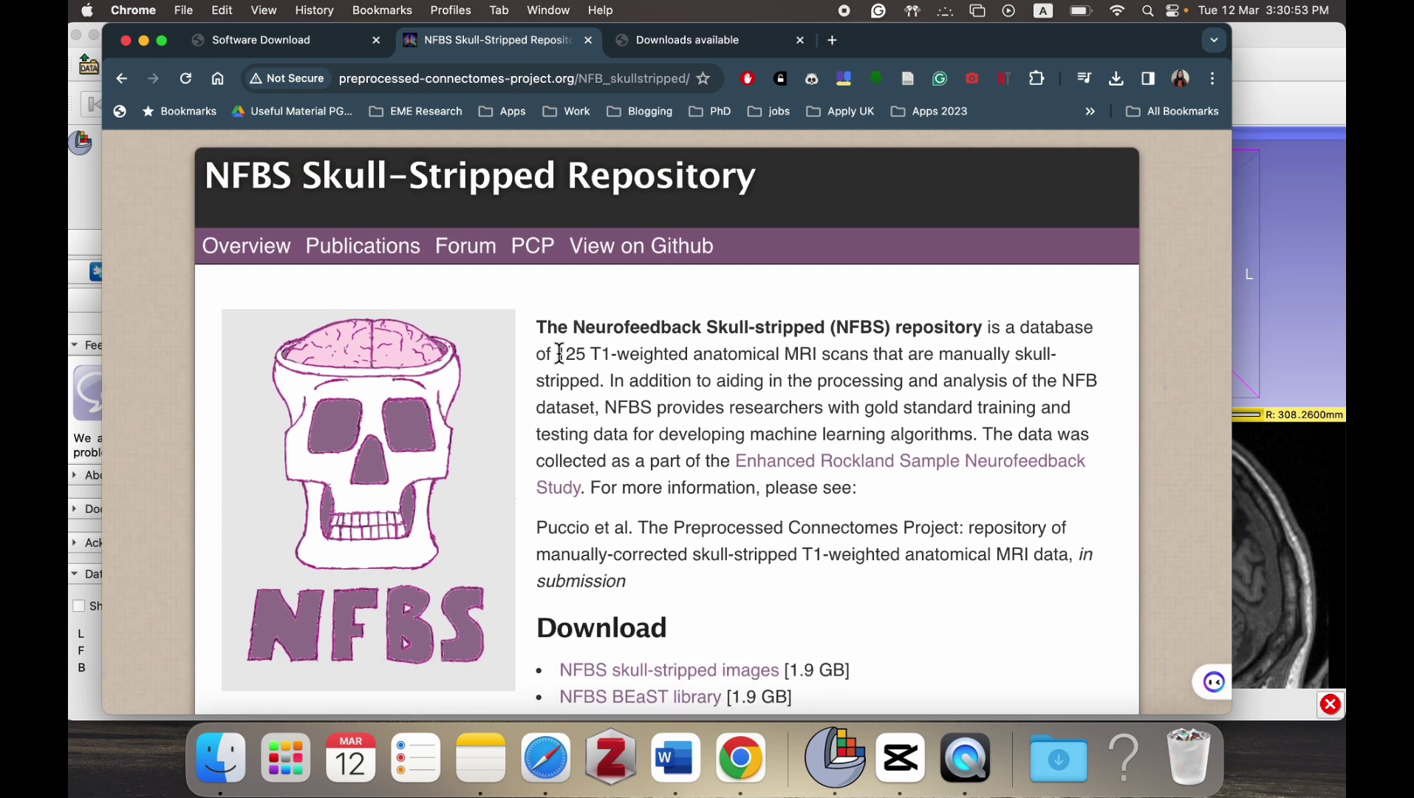
pyautogui.scroll(-3, 734, 295)
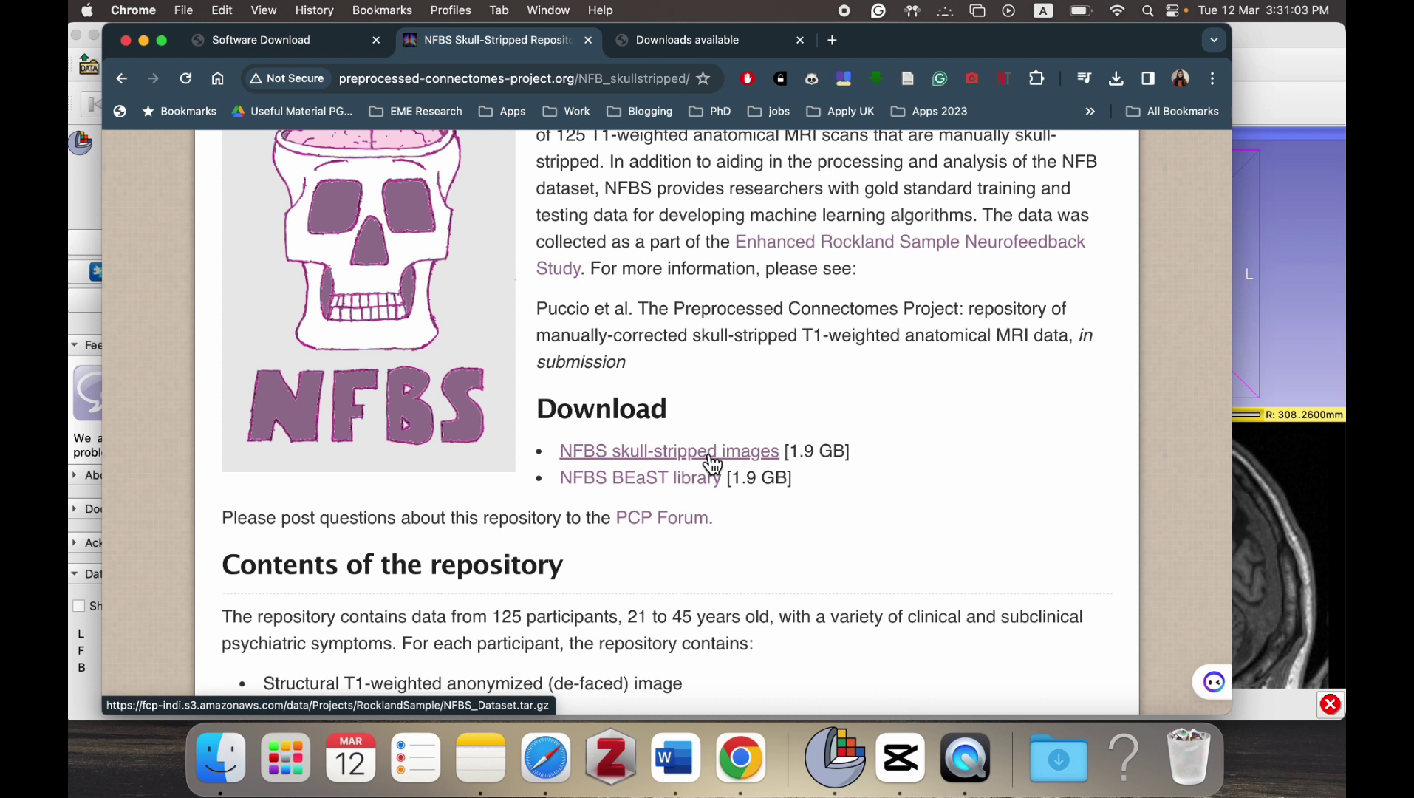
pyautogui.click(221, 758)
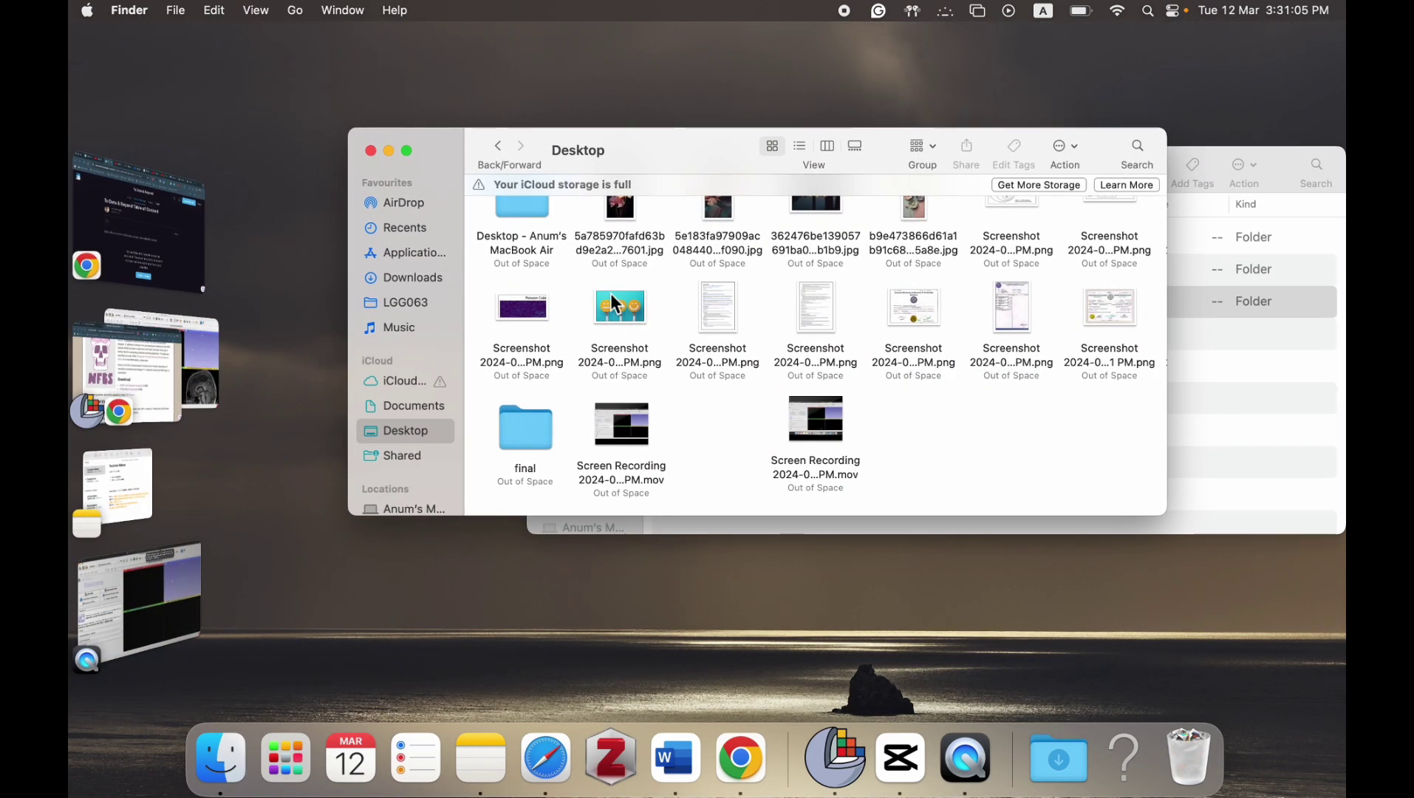
pyautogui.click(741, 758)
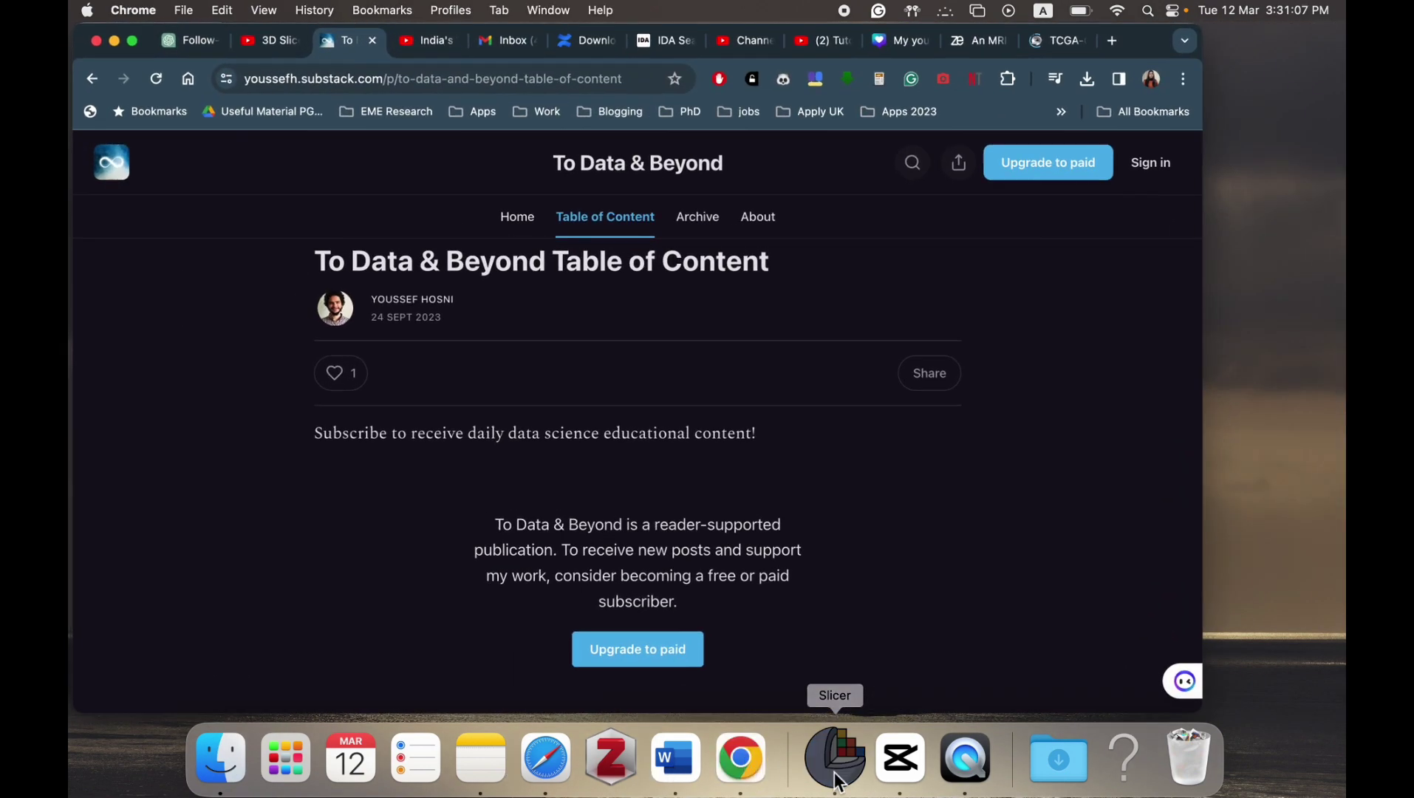
# - Return to 3D Slicer and open the file chooser for adding a second dataset to the scene
pyautogui.click(837, 776)
pyautogui.click(196, 234)
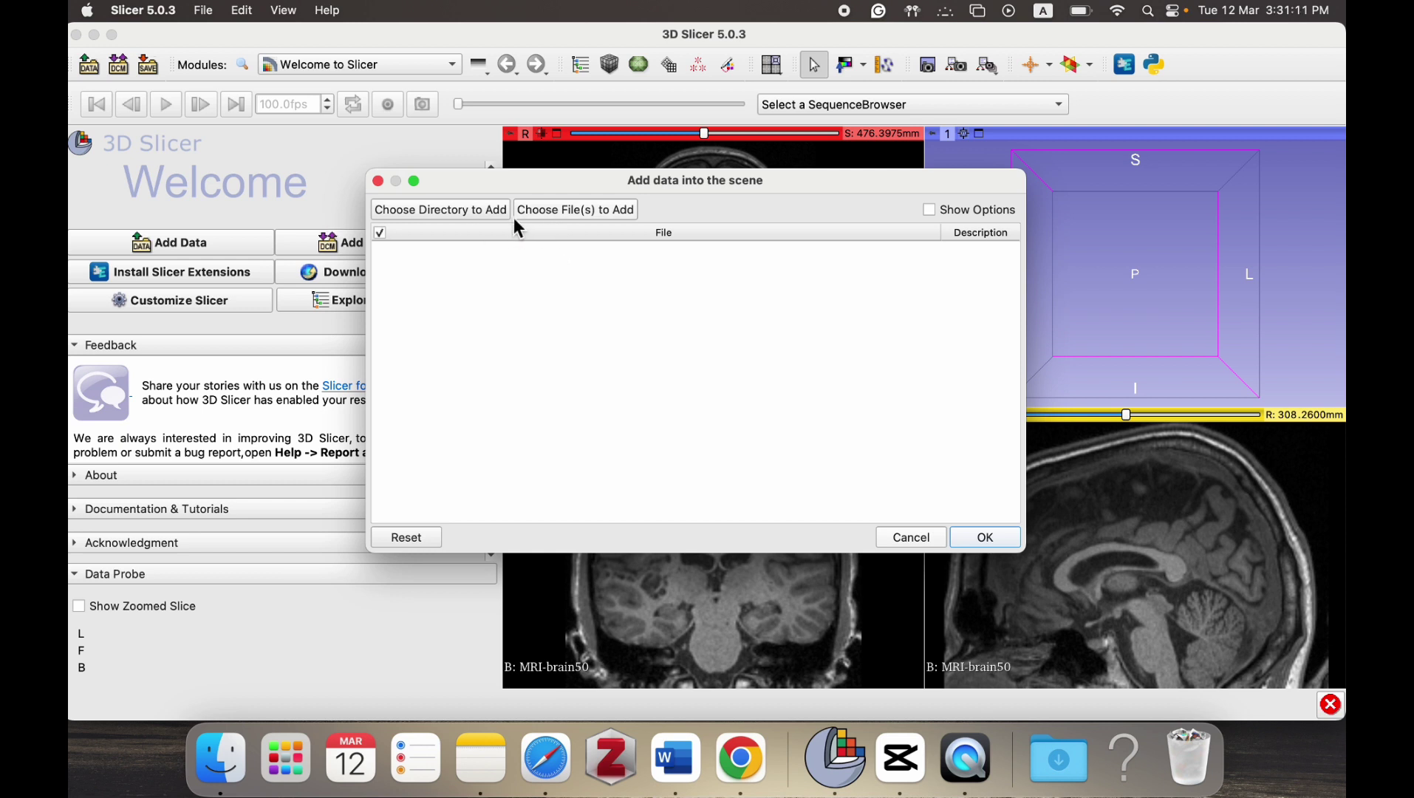
pyautogui.click(572, 211)
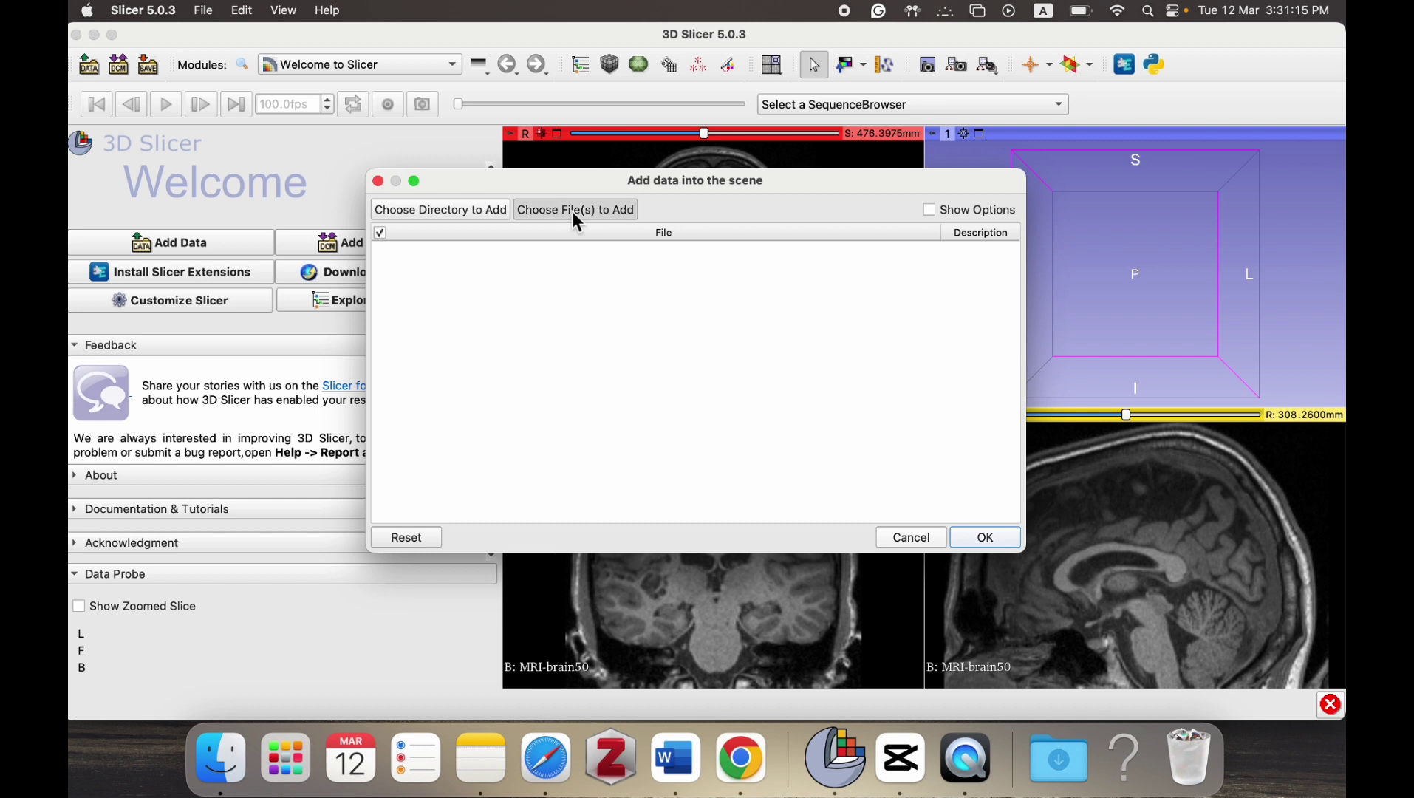
# - Choose sub-A00028185_ses-NFB3_T1w.nii.gz from Downloads/Image Samples/Nifti/NFBS Dataset/A00028185 as the file to add
pyautogui.click(860, 256)
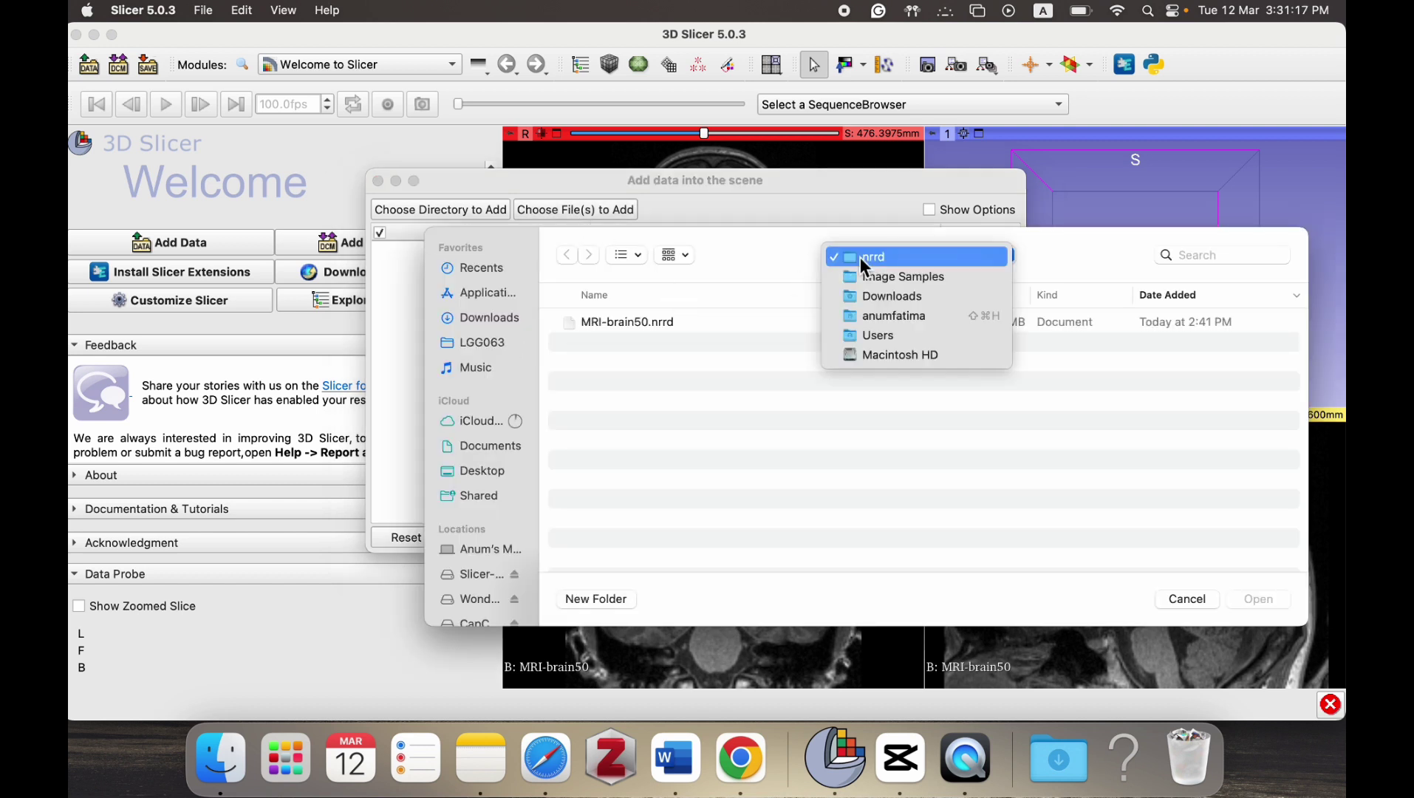
pyautogui.click(859, 296)
pyautogui.doubleClick(649, 342)
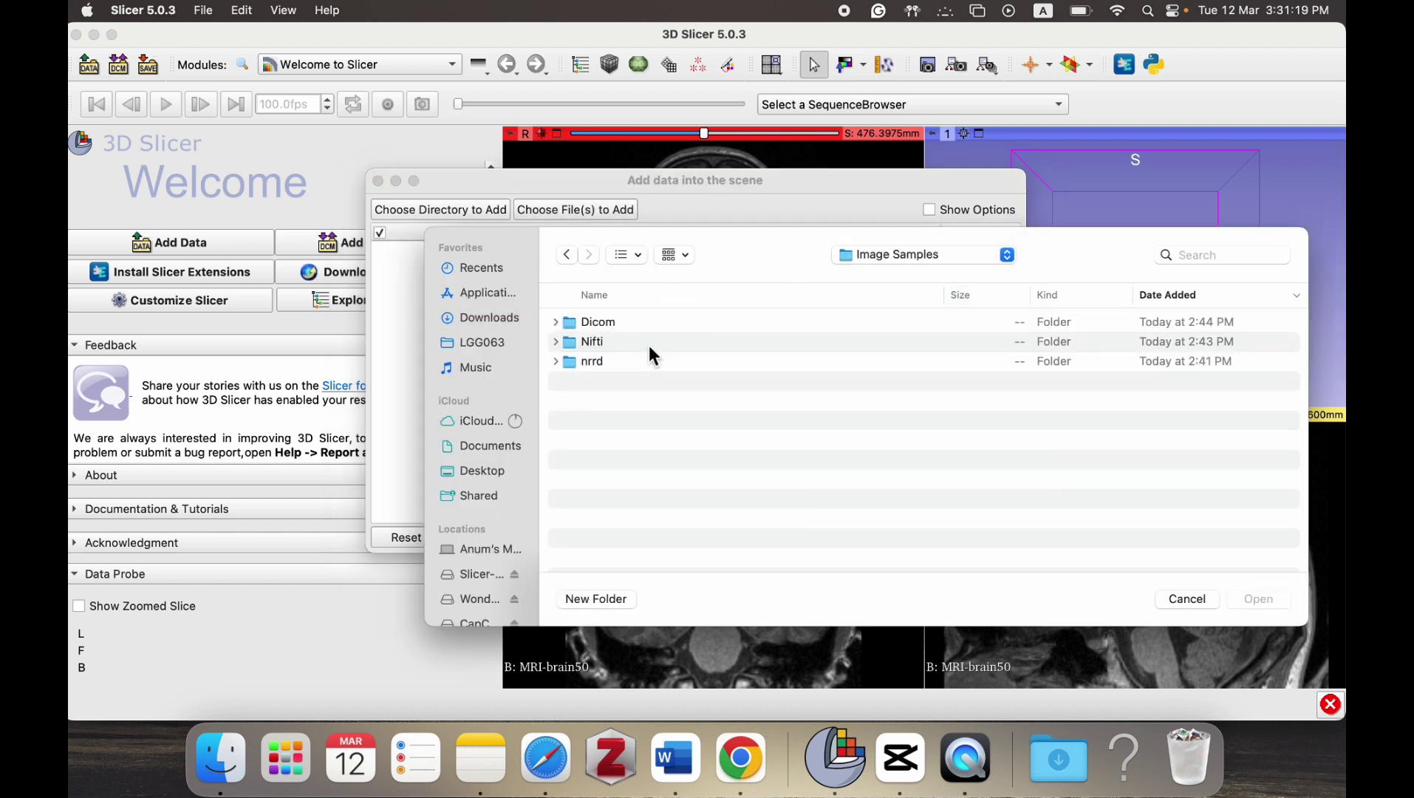
pyautogui.doubleClick(626, 341)
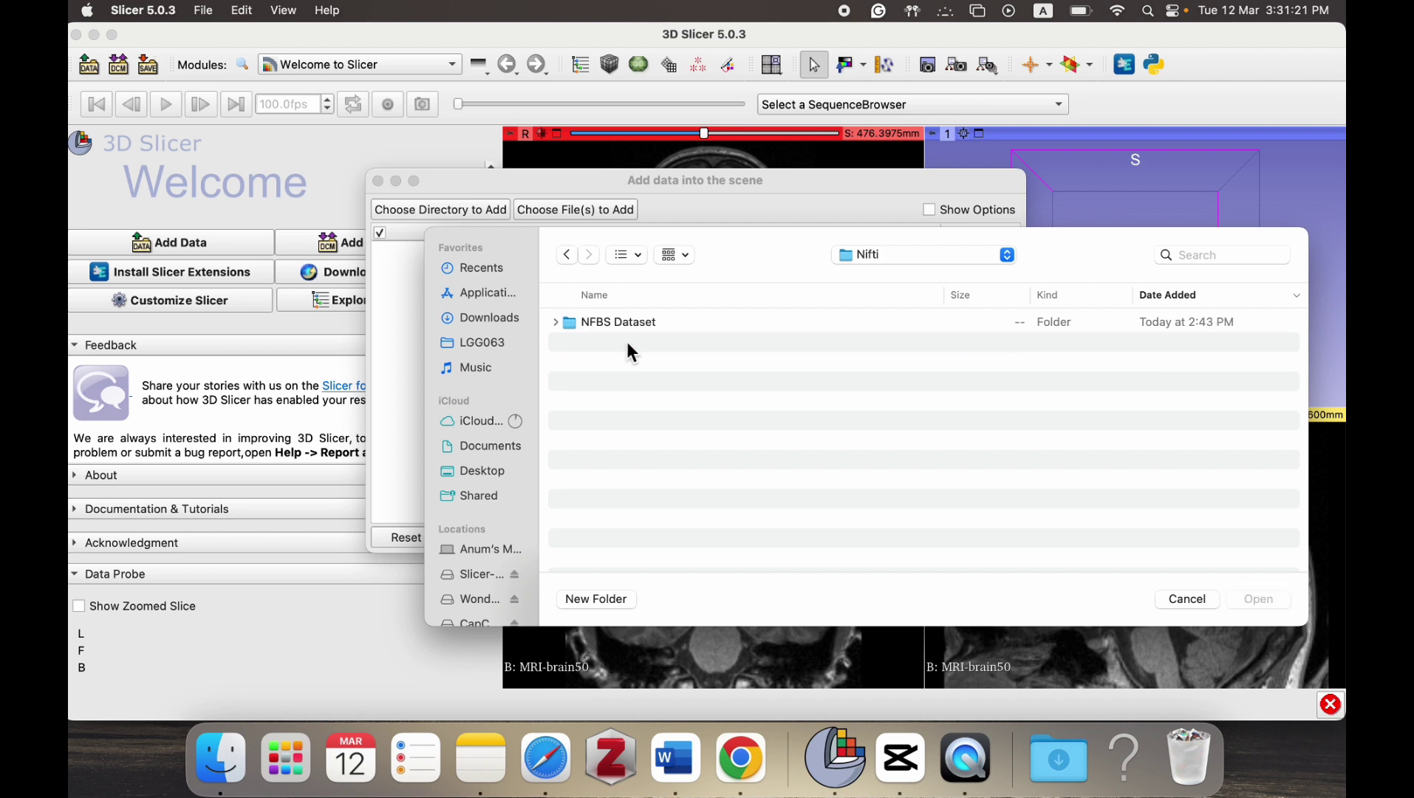
pyautogui.doubleClick(647, 325)
pyautogui.doubleClick(645, 325)
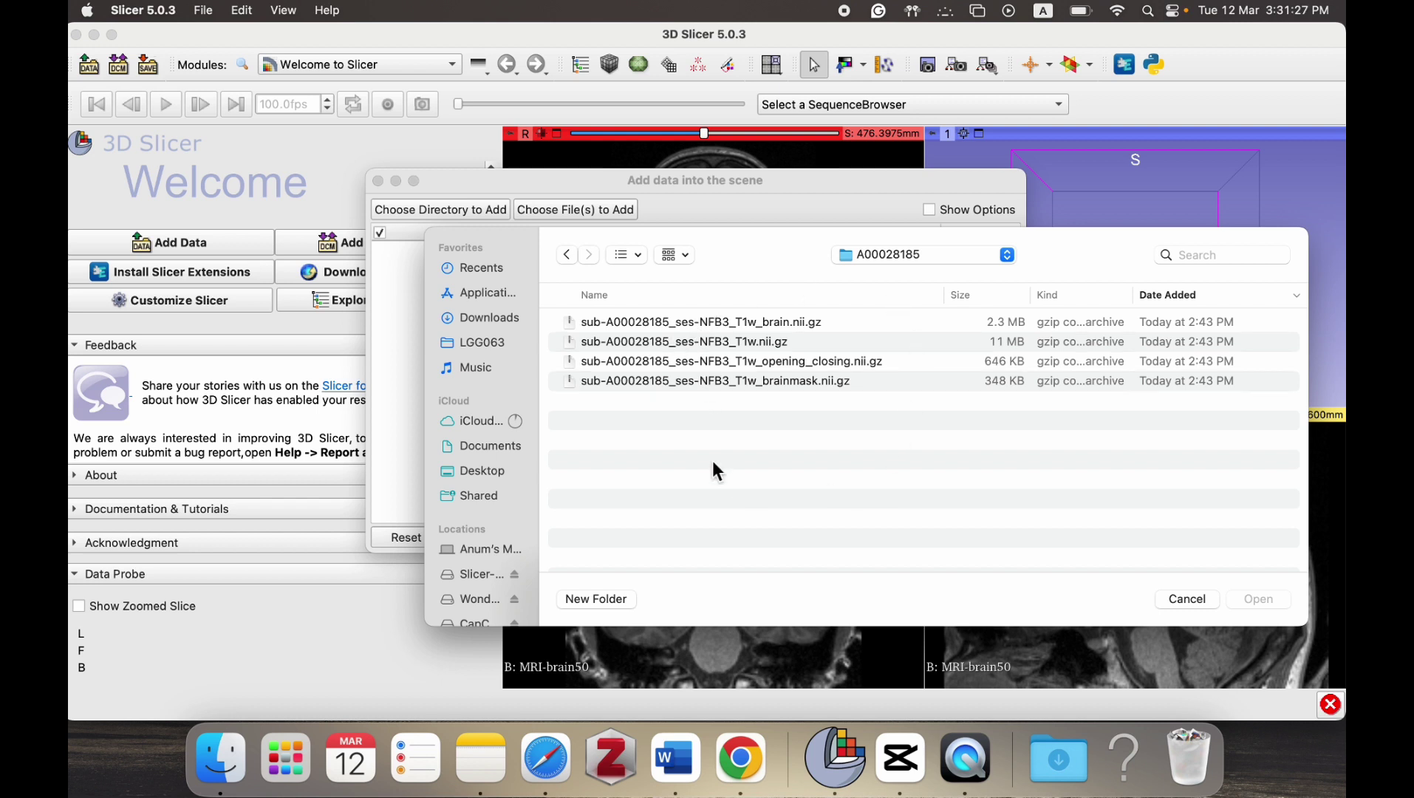
pyautogui.click(783, 341)
pyautogui.doubleClick(784, 340)
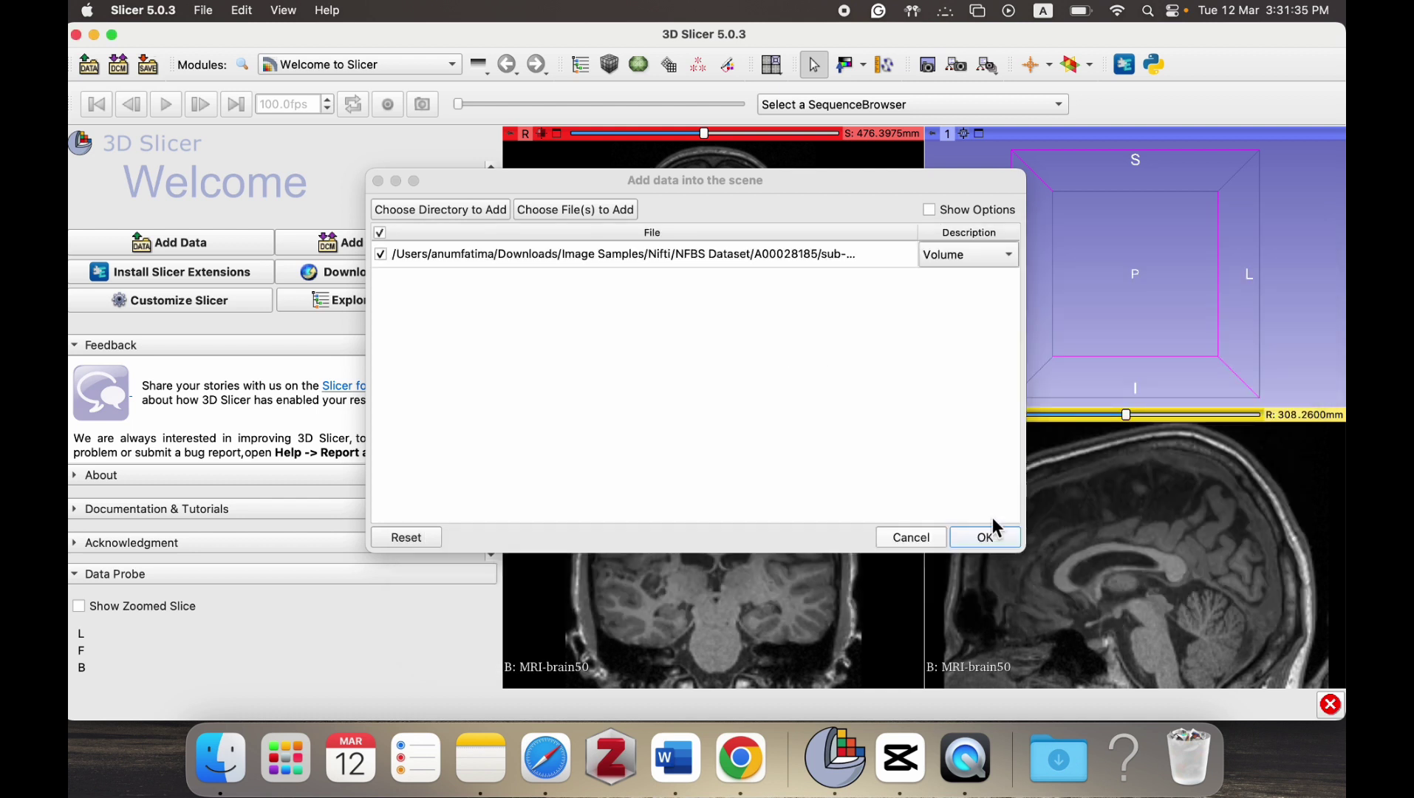
# - Load the chosen NIfTI file with the Volume description and move the axial view to slice S: -6.9572 mm
pyautogui.click(987, 543)
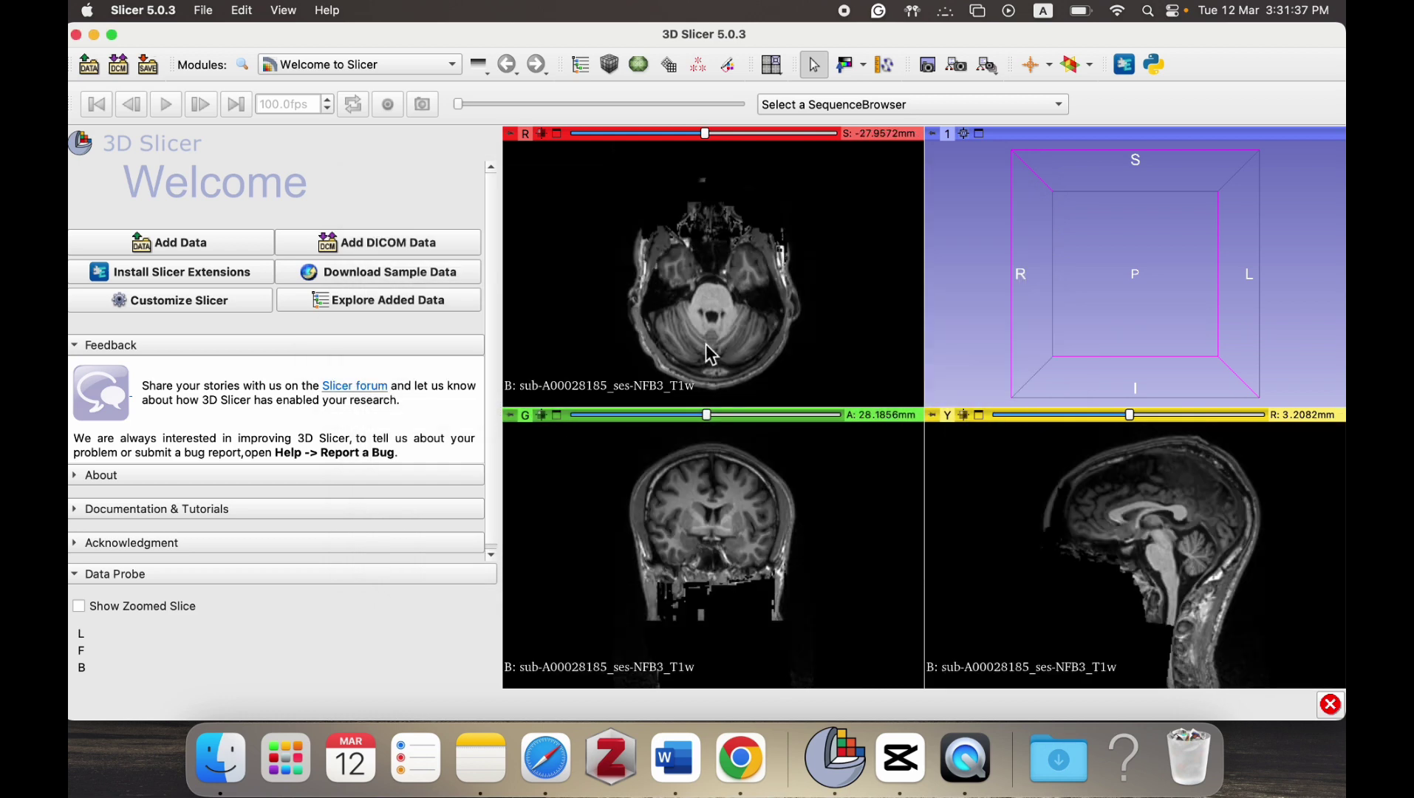
pyautogui.moveTo(705, 133)
pyautogui.mouseDown()
pyautogui.moveTo(663, 134)
pyautogui.moveTo(723, 134)
pyautogui.mouseUp()
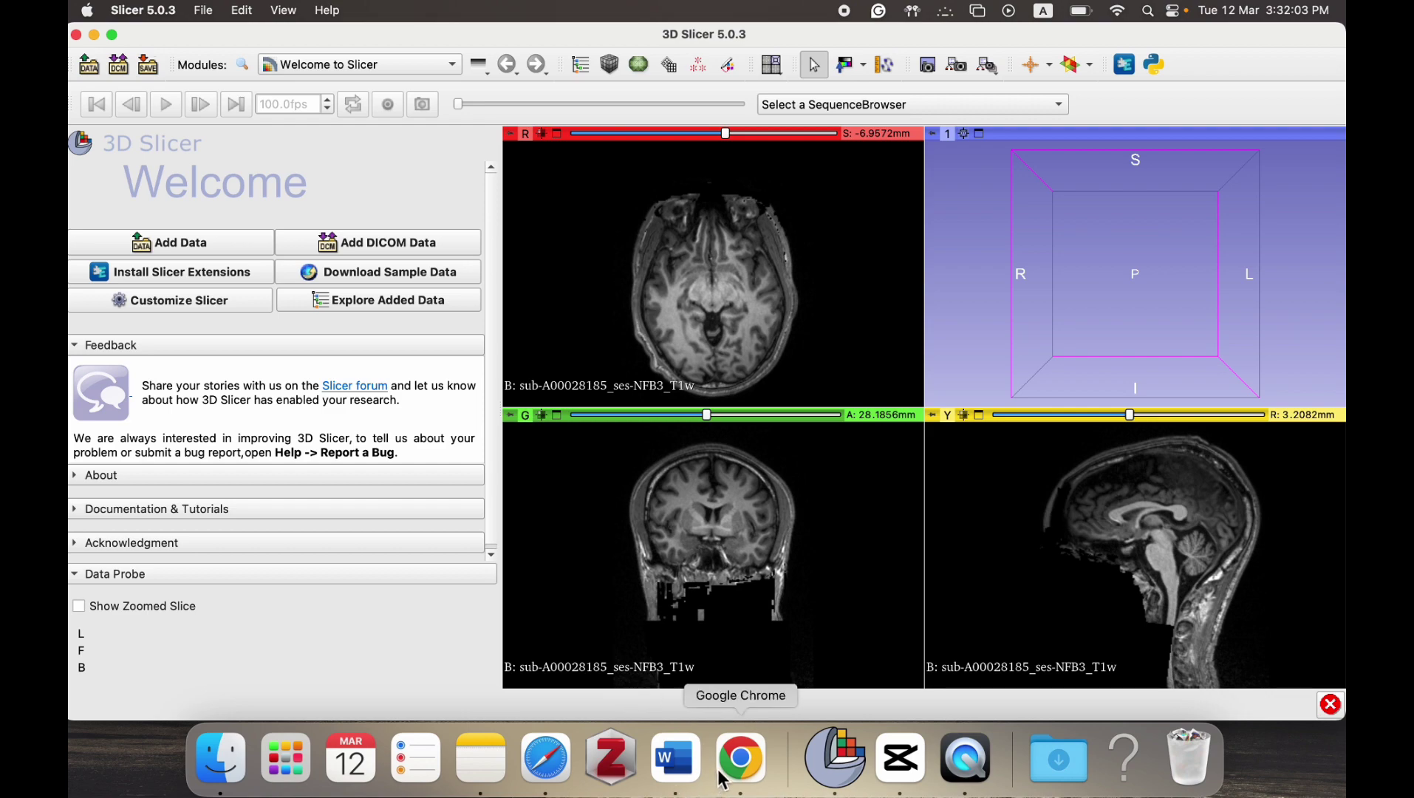
# - Switch to Chrome, examine the 2006/01/01 brain CT entry among the Patient Contributed Image Repository downloads, and return to 3D Slicer
pyautogui.click(740, 757)
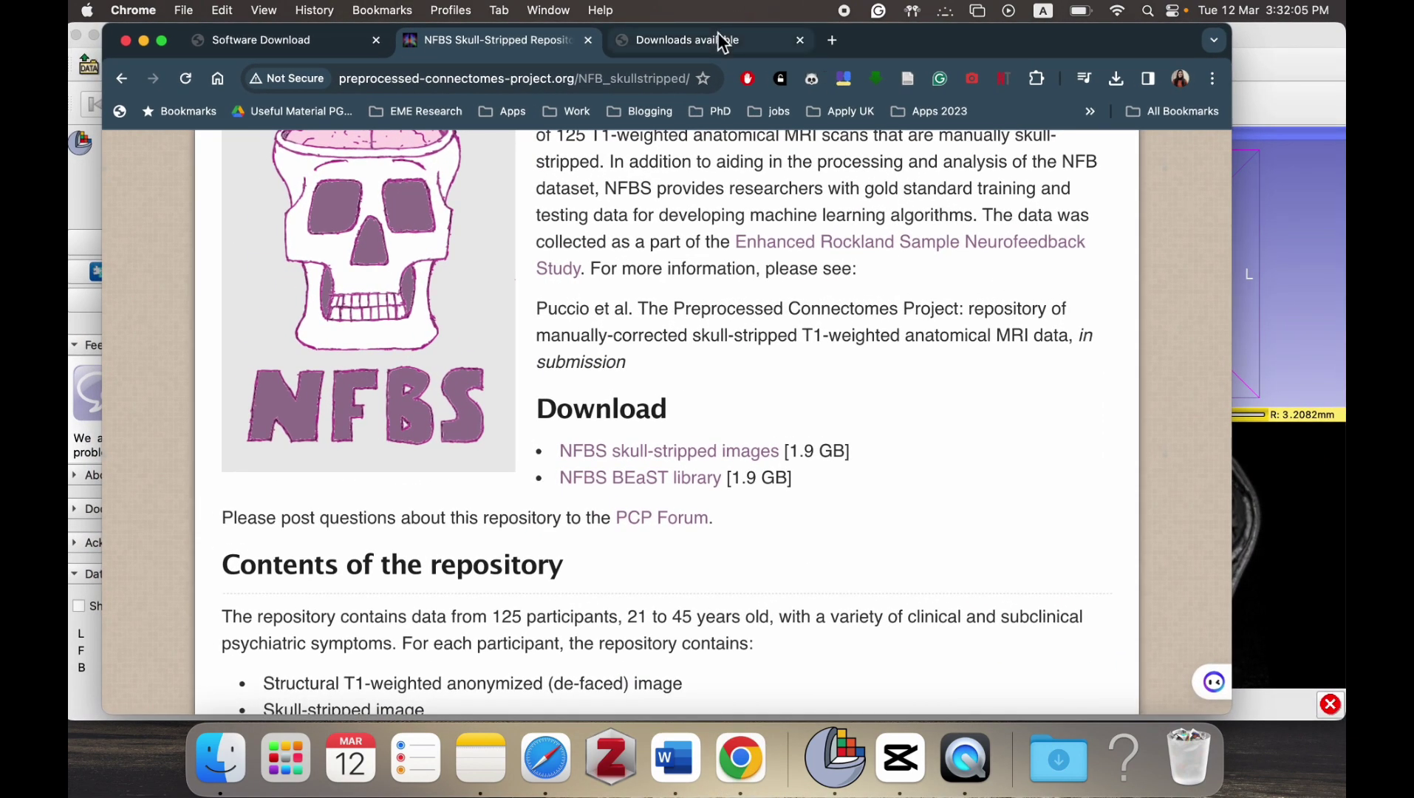
pyautogui.click(719, 40)
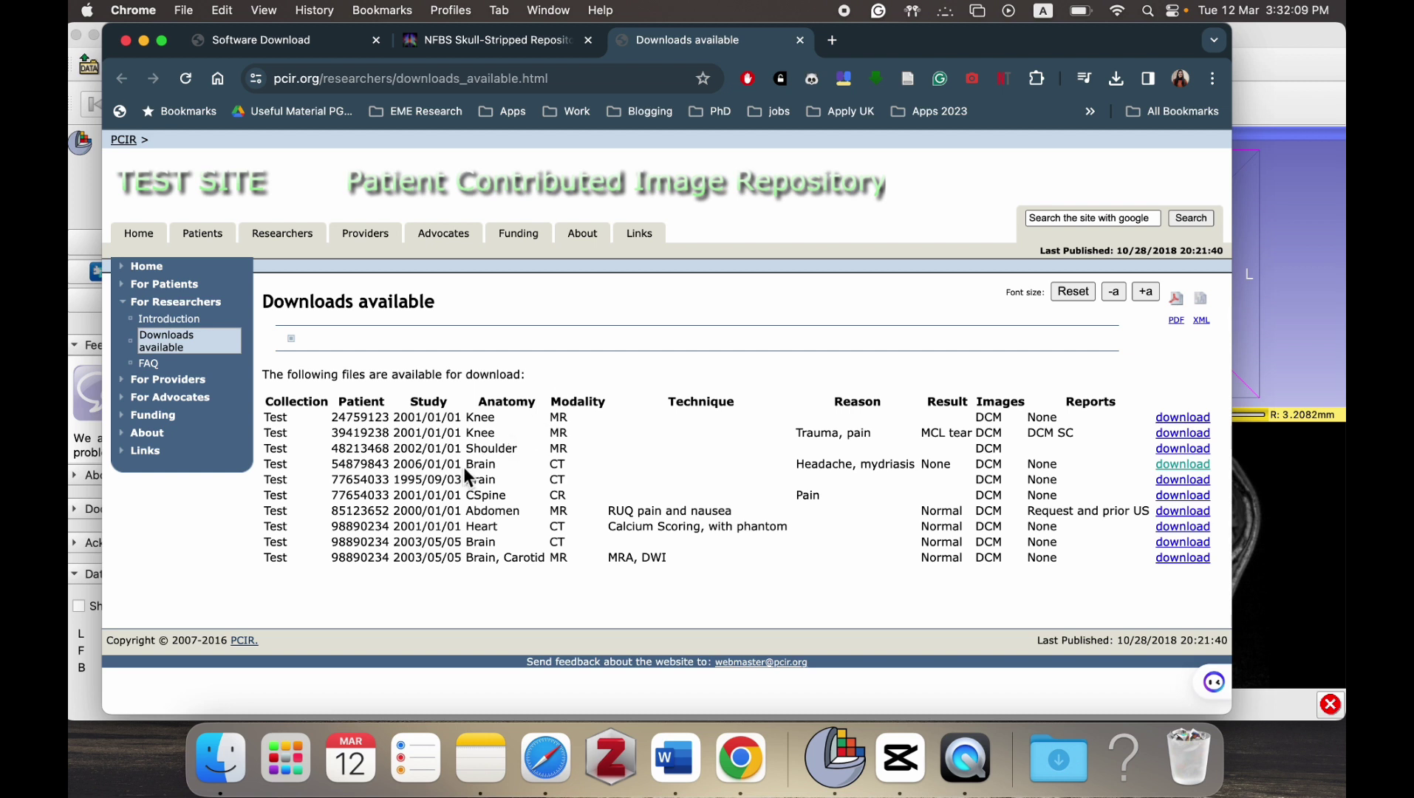
pyautogui.moveTo(265, 464); pyautogui.dragTo(954, 477)
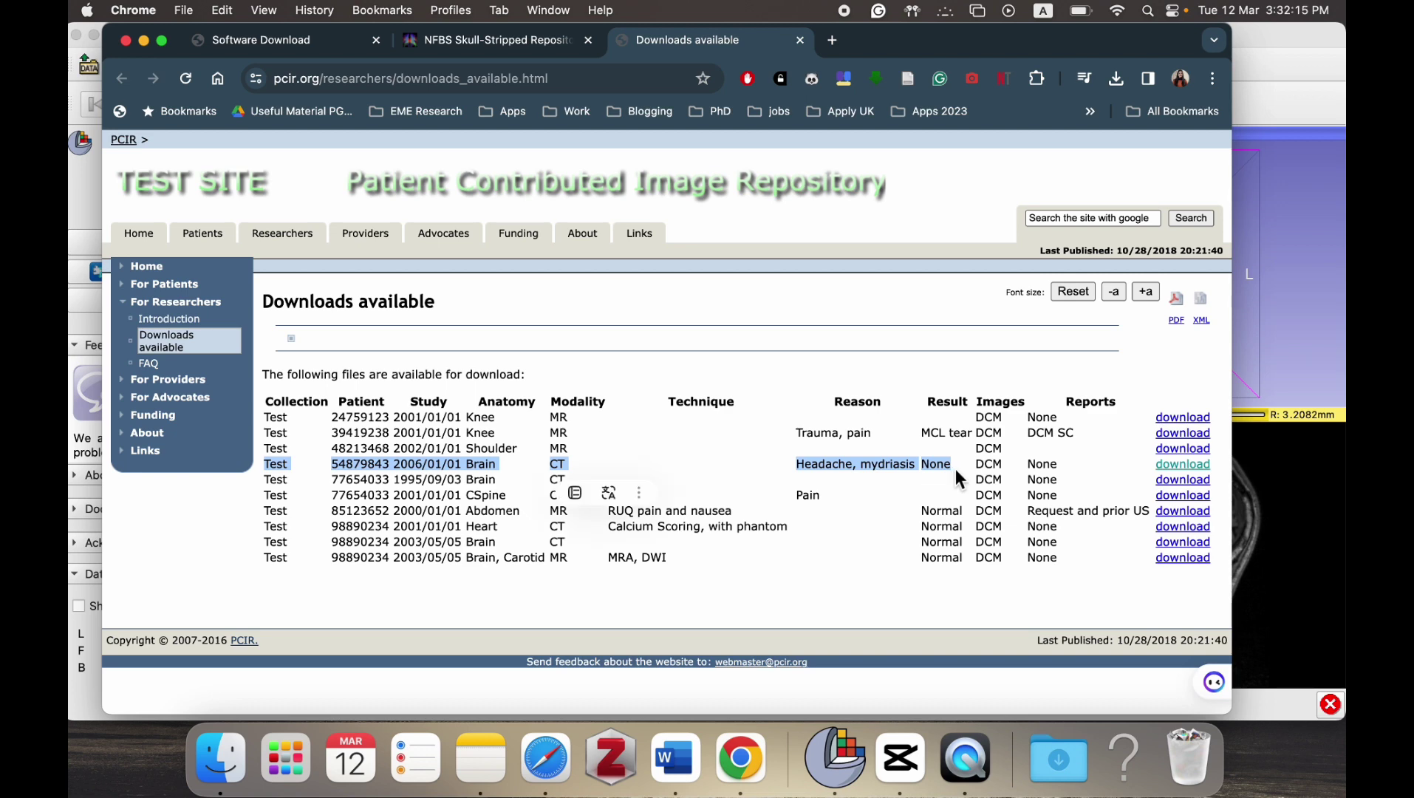
pyautogui.click(1267, 283)
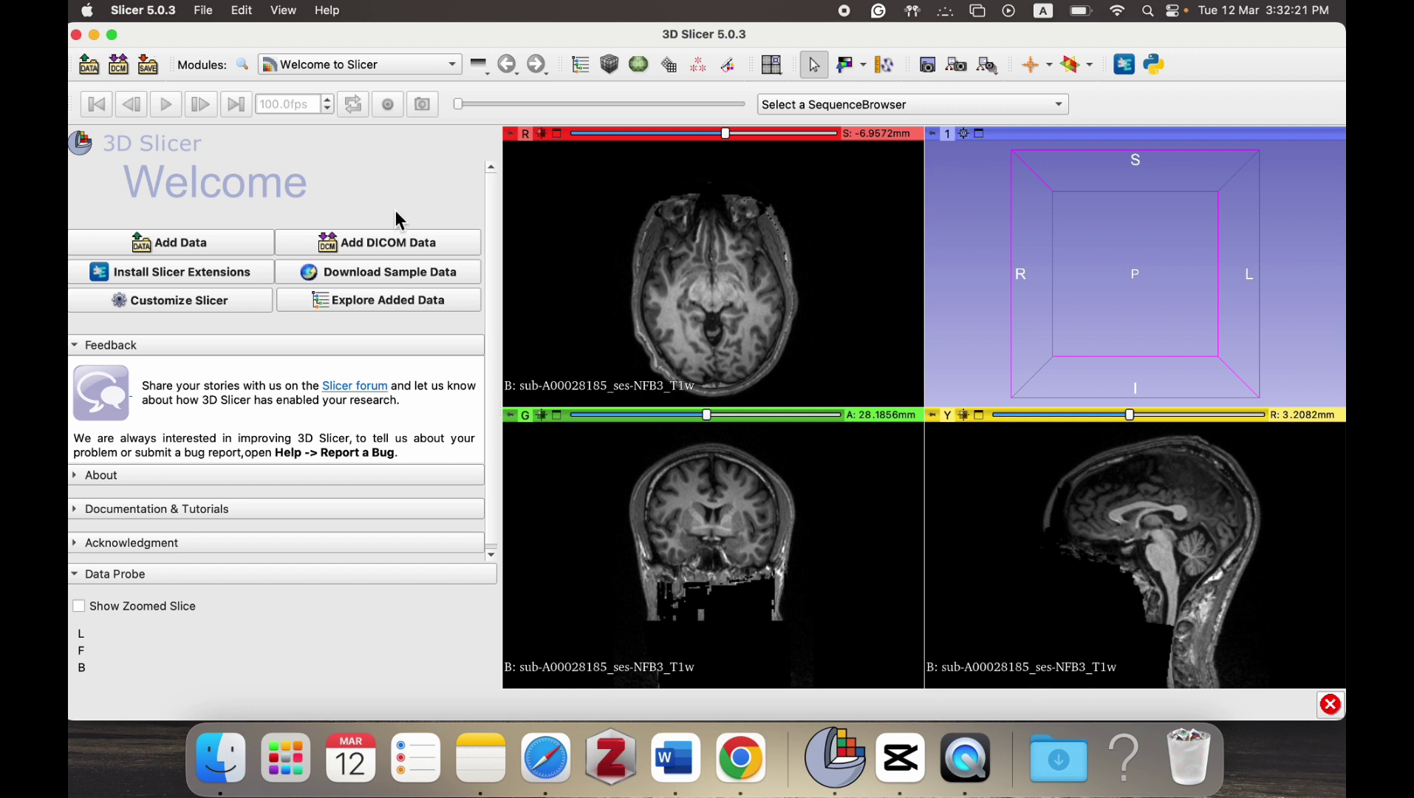
# - Open the Add DICOM Data module and delete the existing patient entry from the DICOM database
pyautogui.click(360, 252)
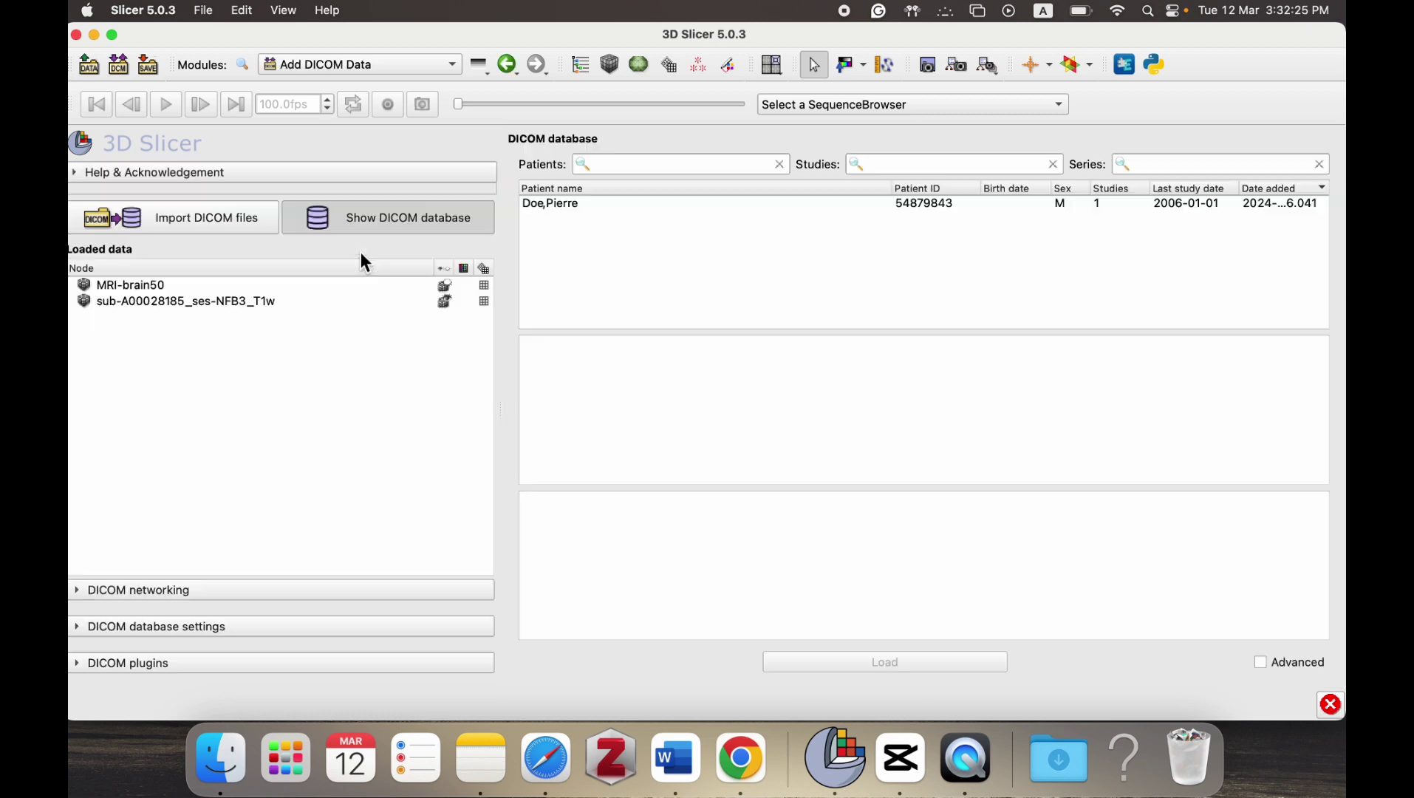
pyautogui.rightClick(604, 204)
pyautogui.click(615, 216)
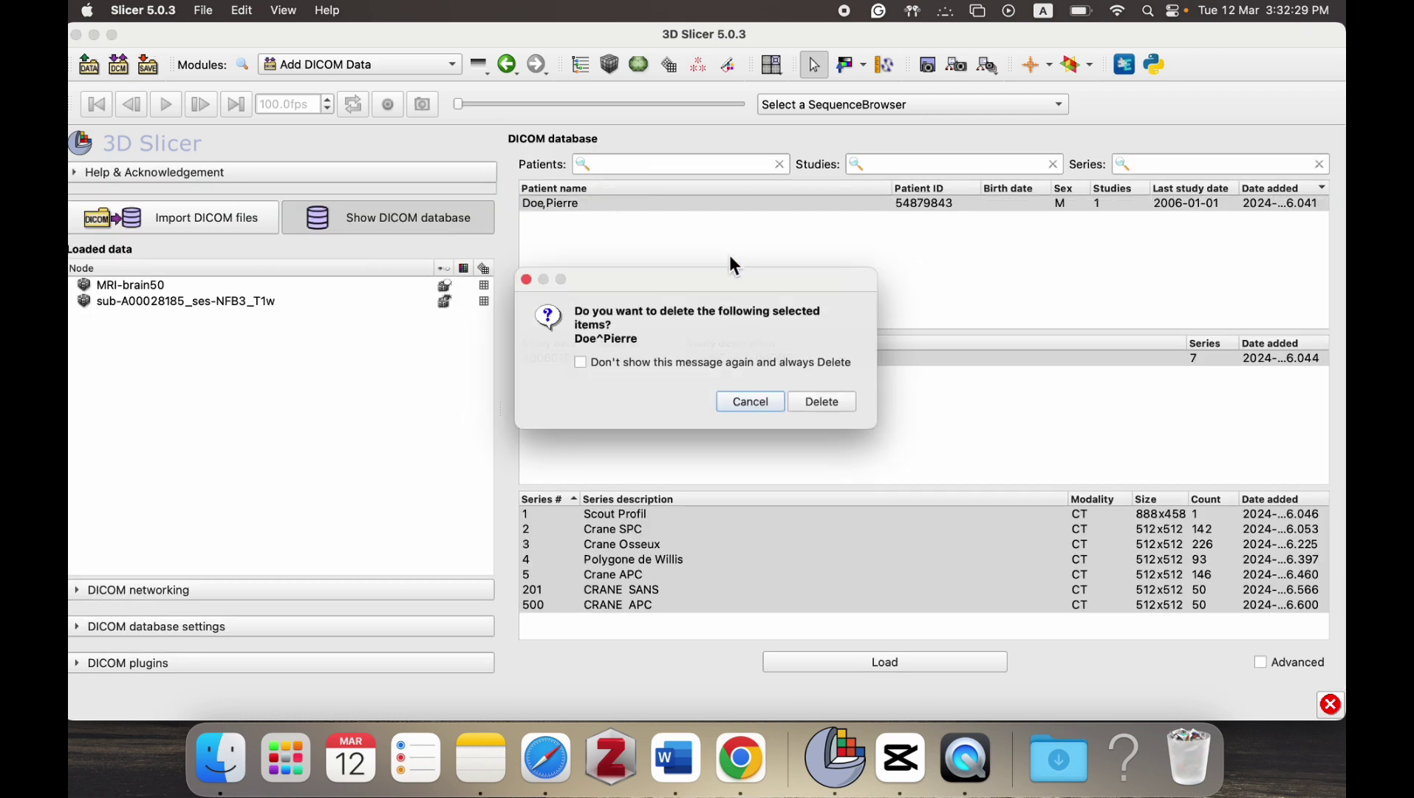
pyautogui.click(827, 404)
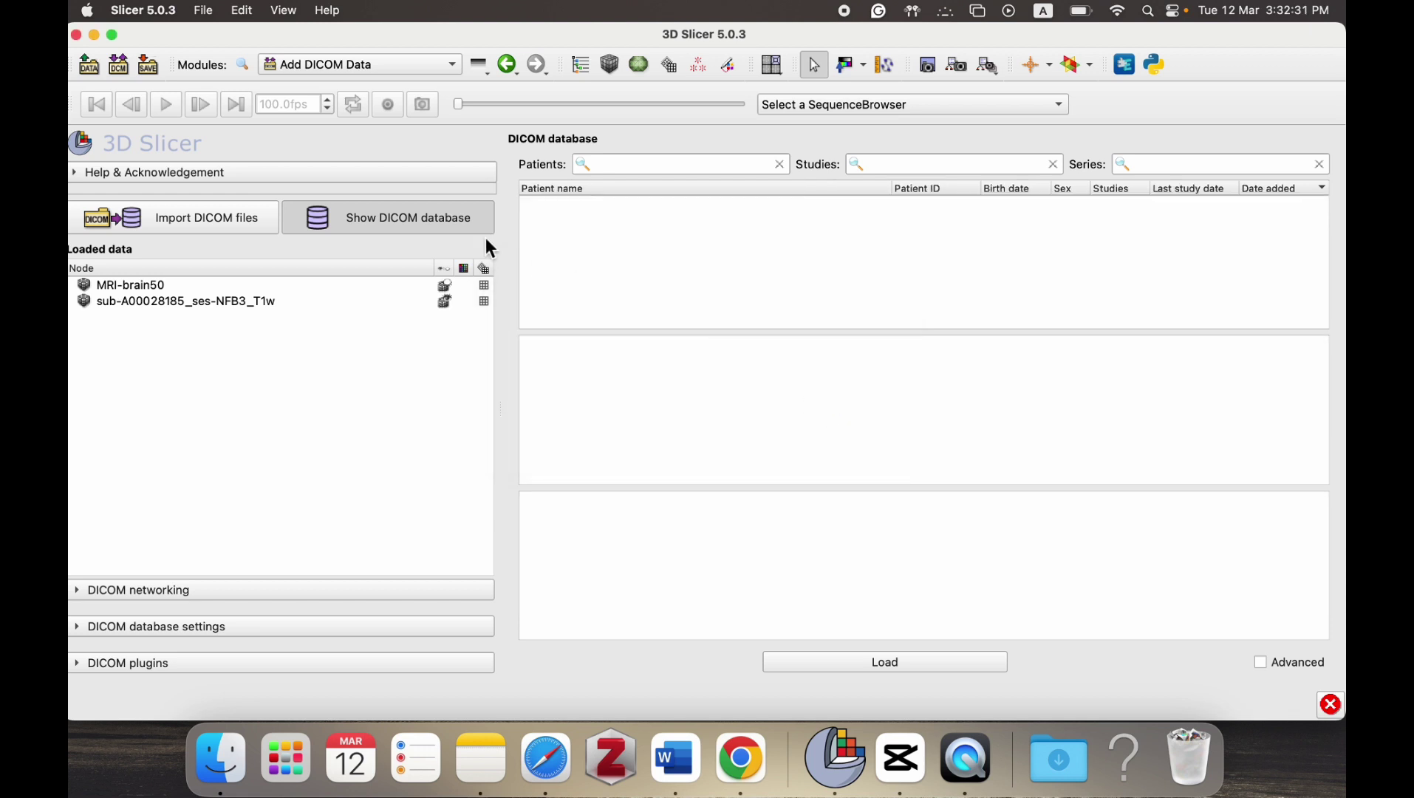
# - Import the patient's DICOM folder from Downloads/Image Samples/Dicom into the DICOM database
pyautogui.click(260, 225)
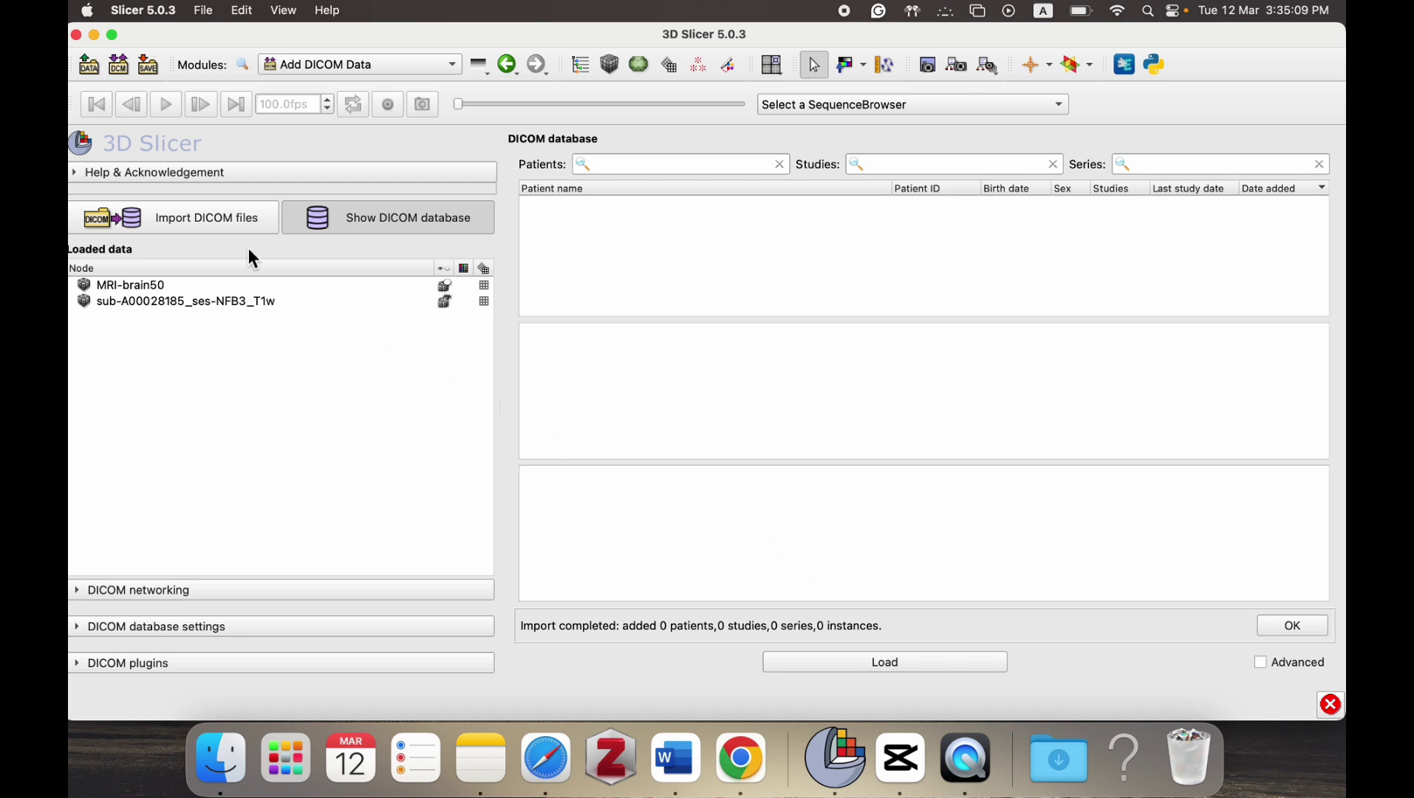
pyautogui.click(213, 225)
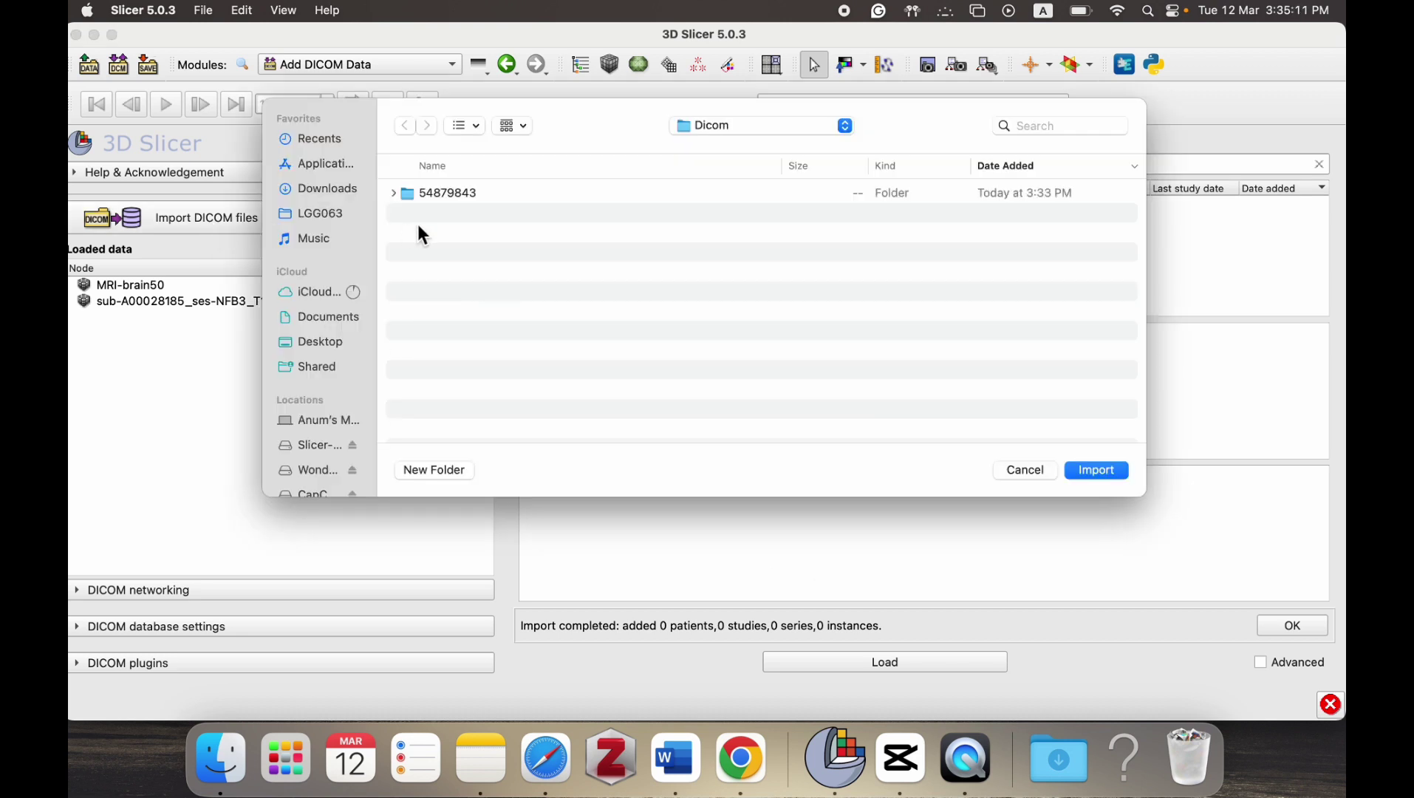
pyautogui.click(356, 194)
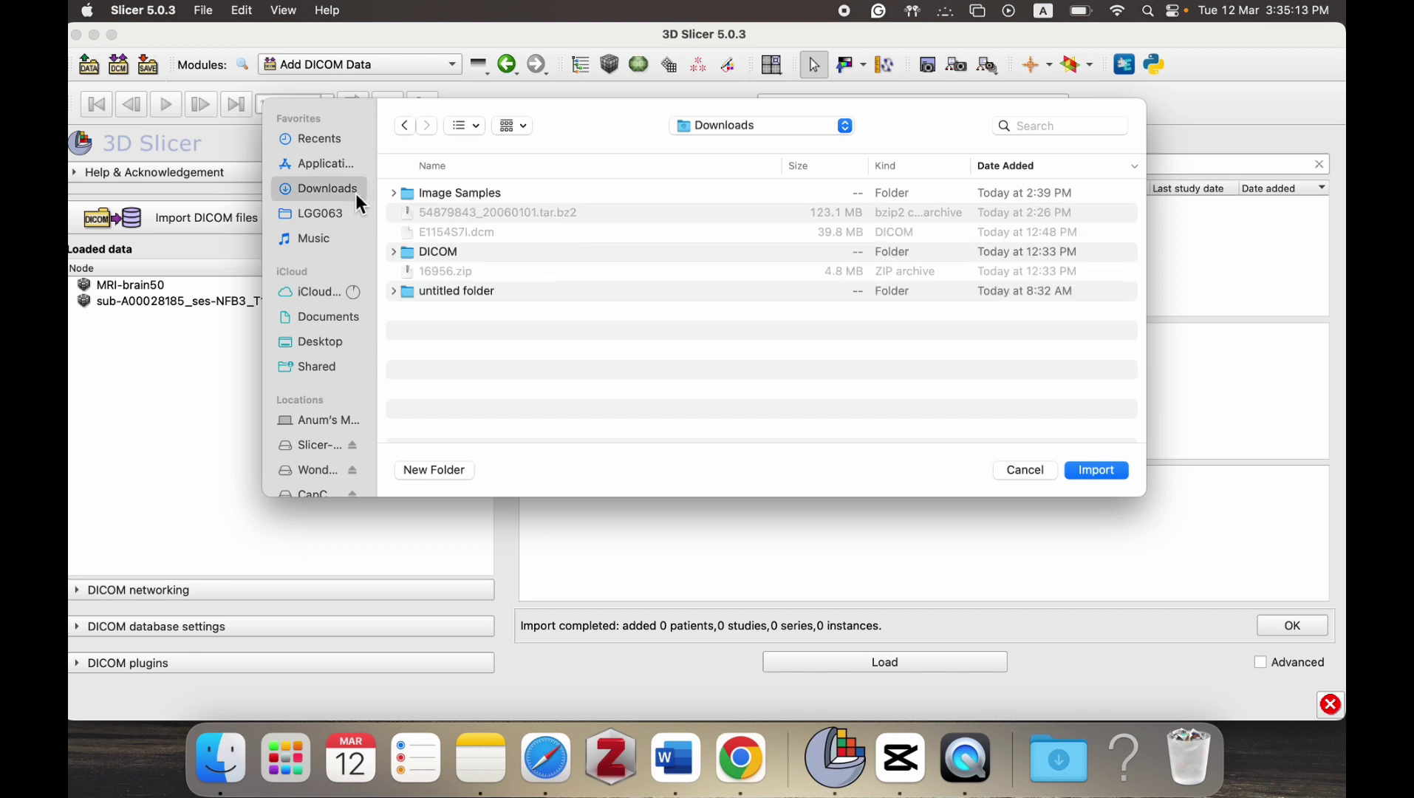
pyautogui.doubleClick(484, 194)
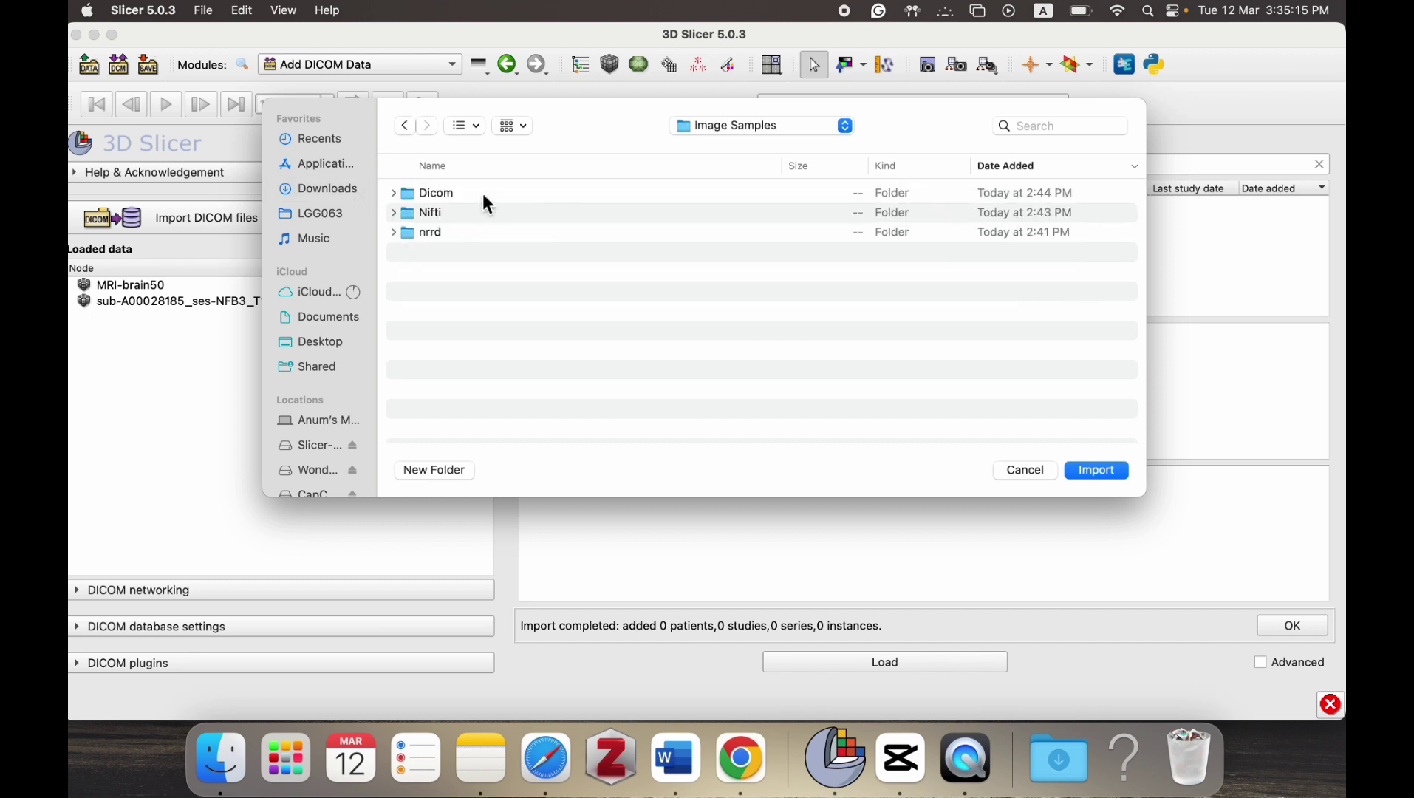
pyautogui.doubleClick(482, 194)
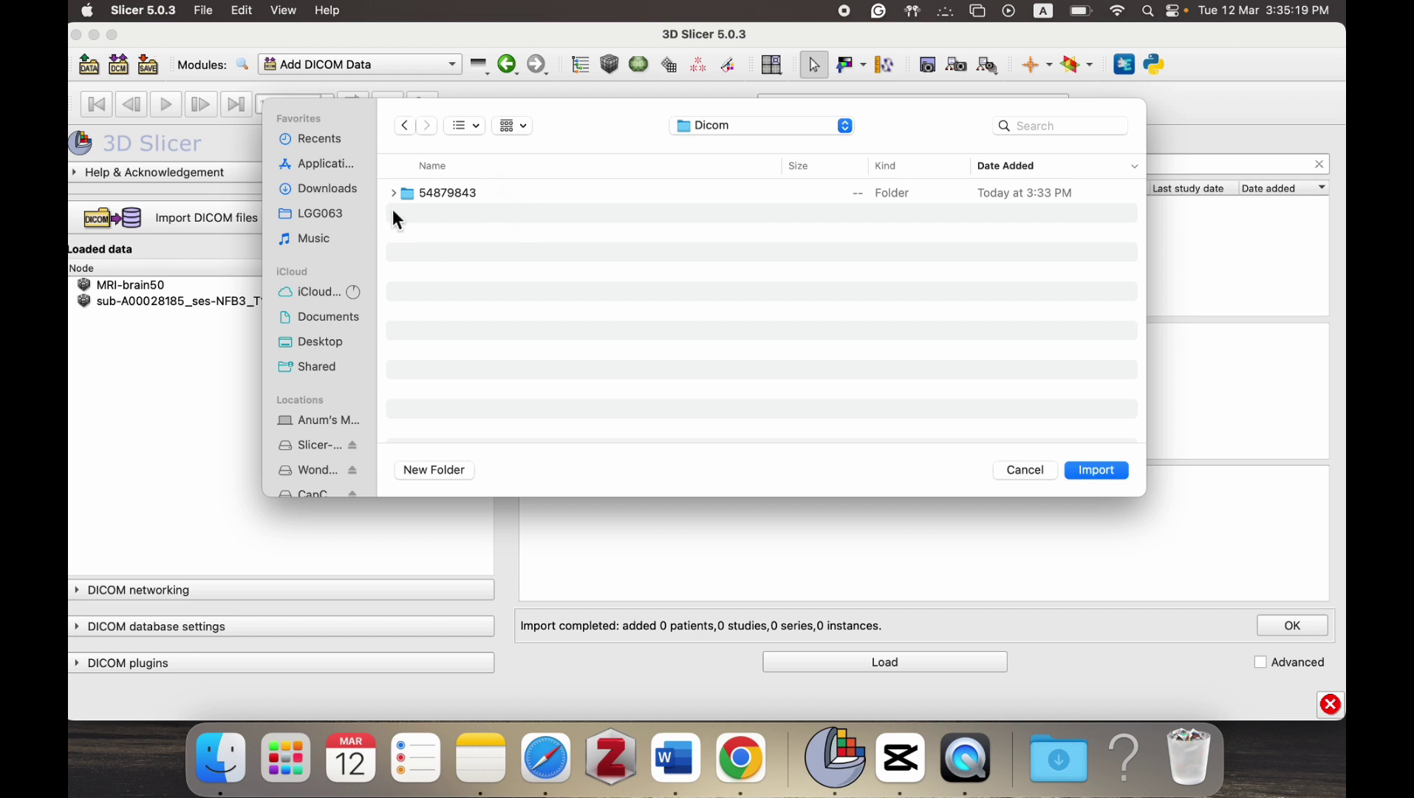
pyautogui.click(437, 198)
pyautogui.click(1114, 476)
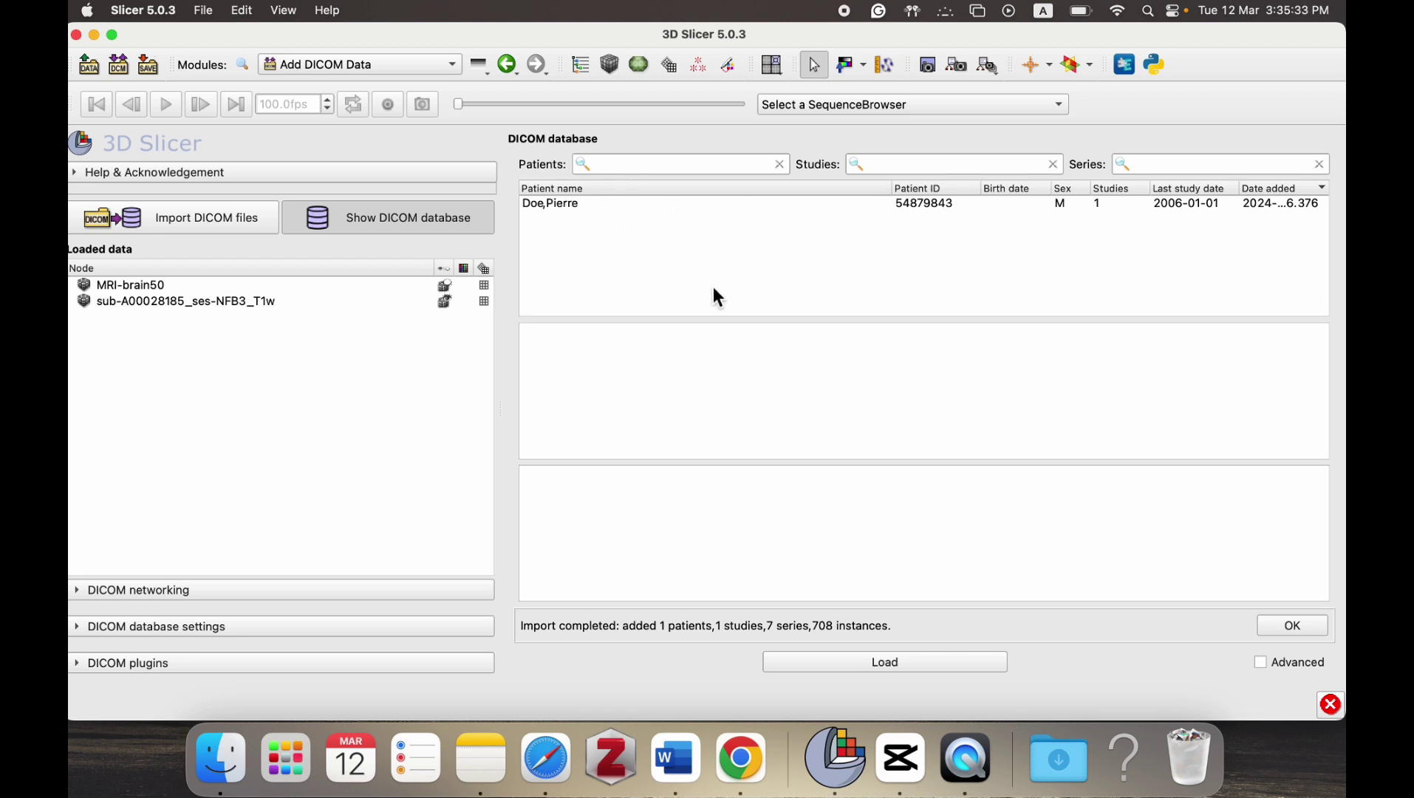
# - Load all series of the imported patient's CRANE+POLYGONE study into the scene, agreeing to load anyway
pyautogui.doubleClick(579, 204)
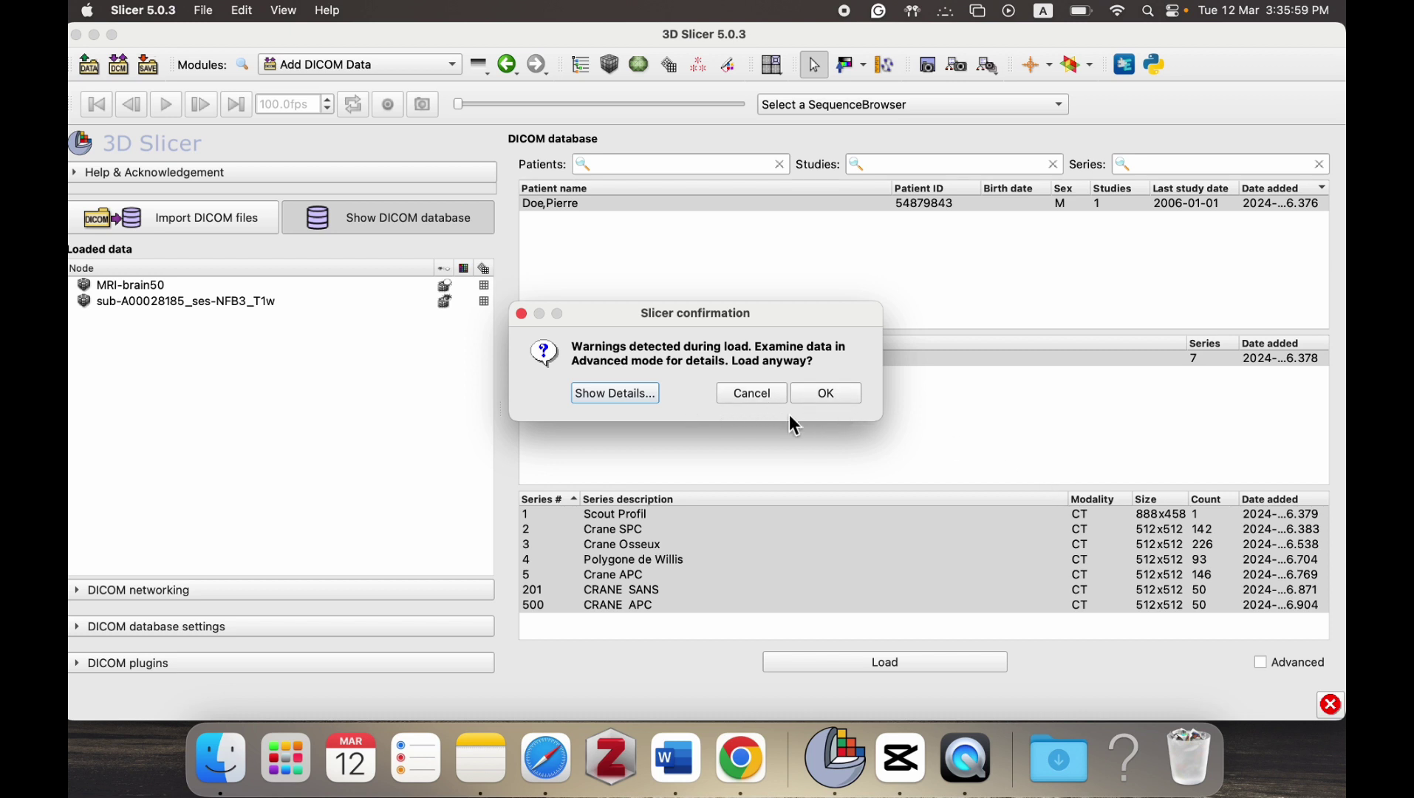
pyautogui.click(827, 394)
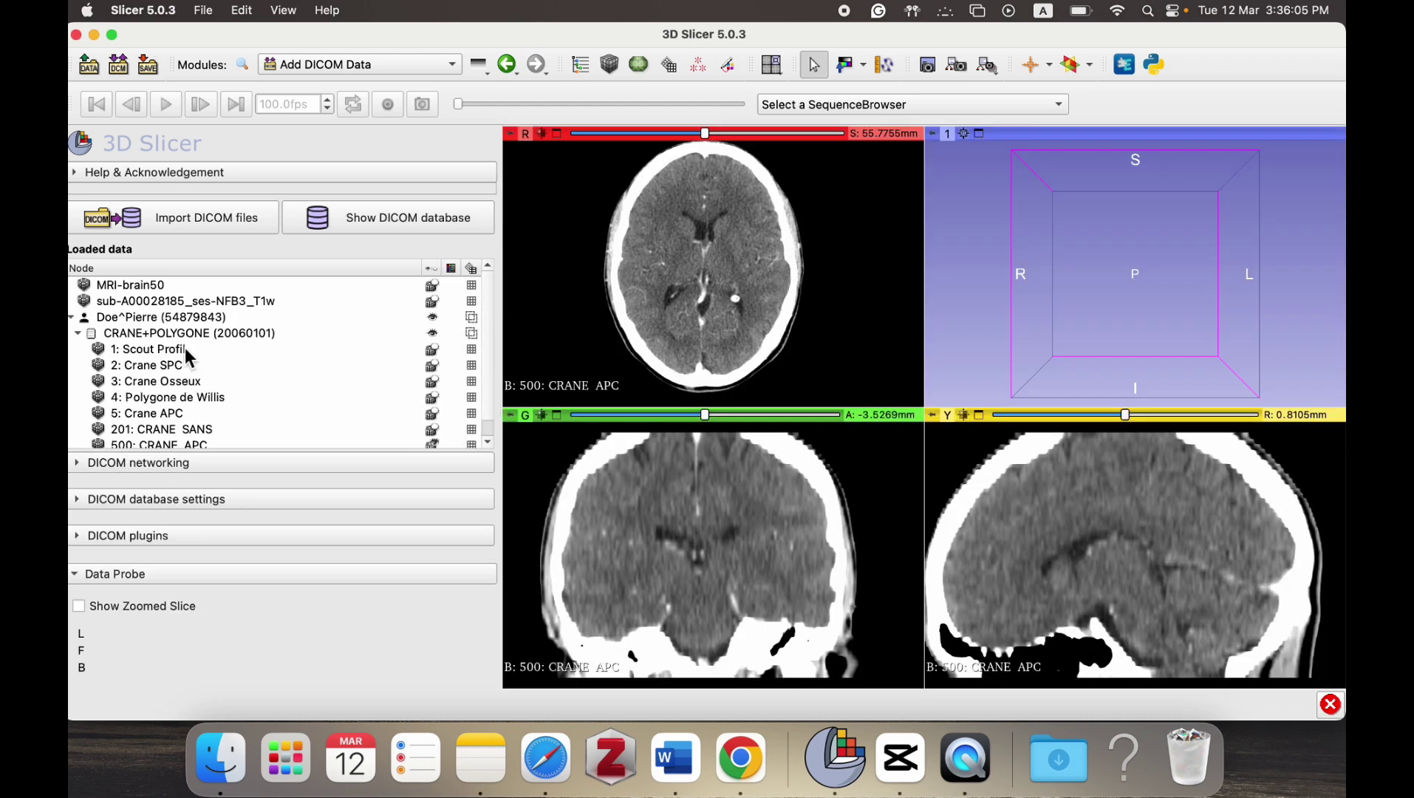
pyautogui.scroll(-1, 185, 347)
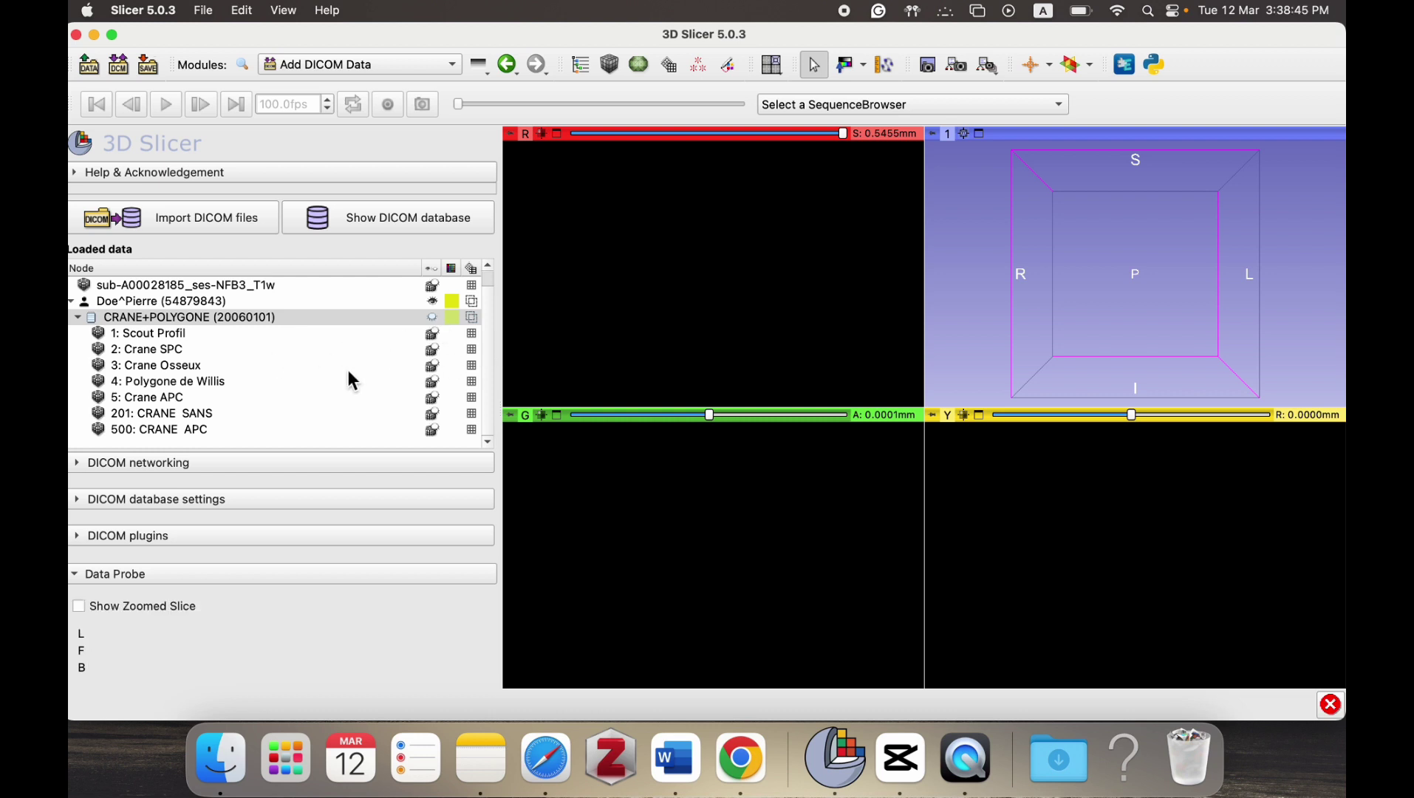
# - Display the CRANE+POLYGONE series one after another in the slice views, from Scout Profil through 500: CRANE APC
pyautogui.click(433, 321)
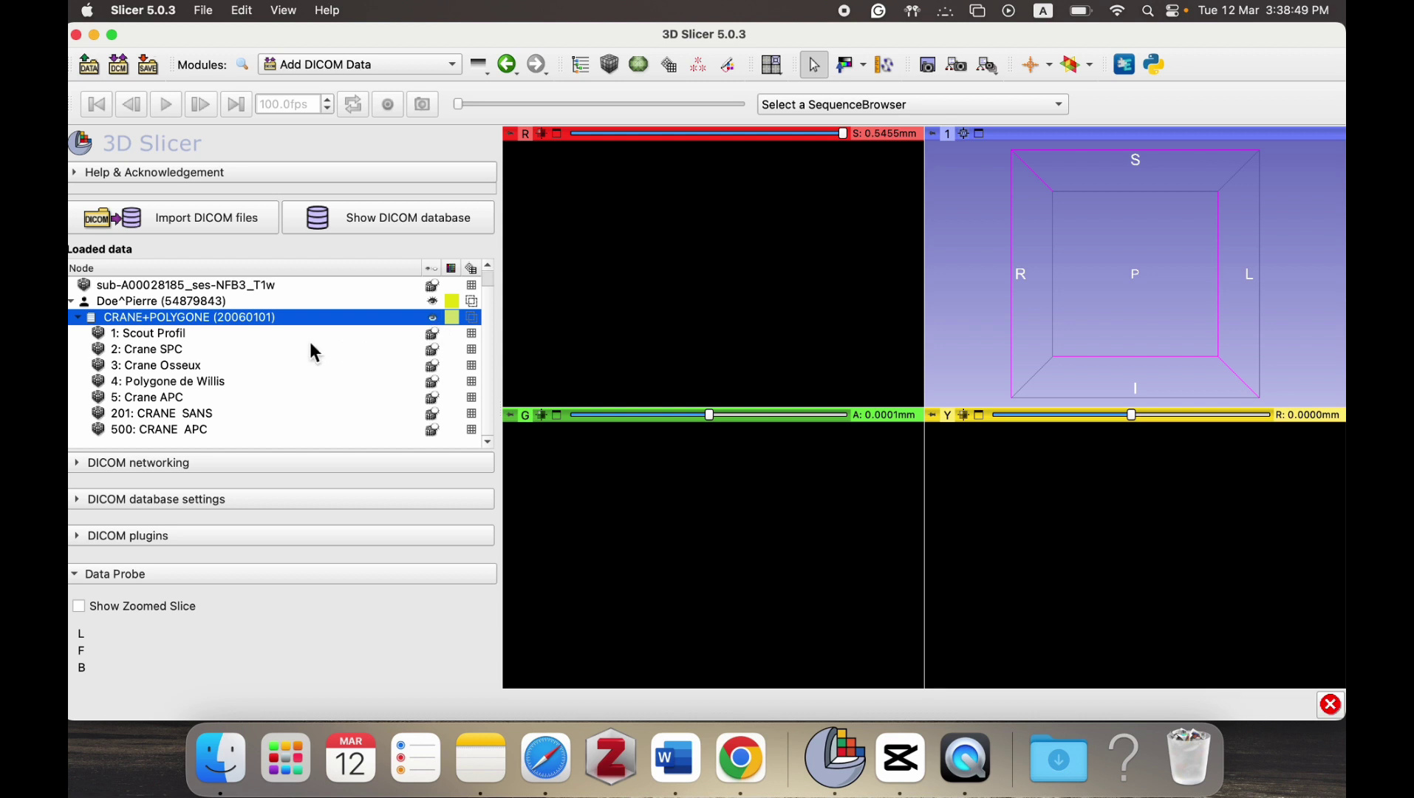
pyautogui.click(435, 333)
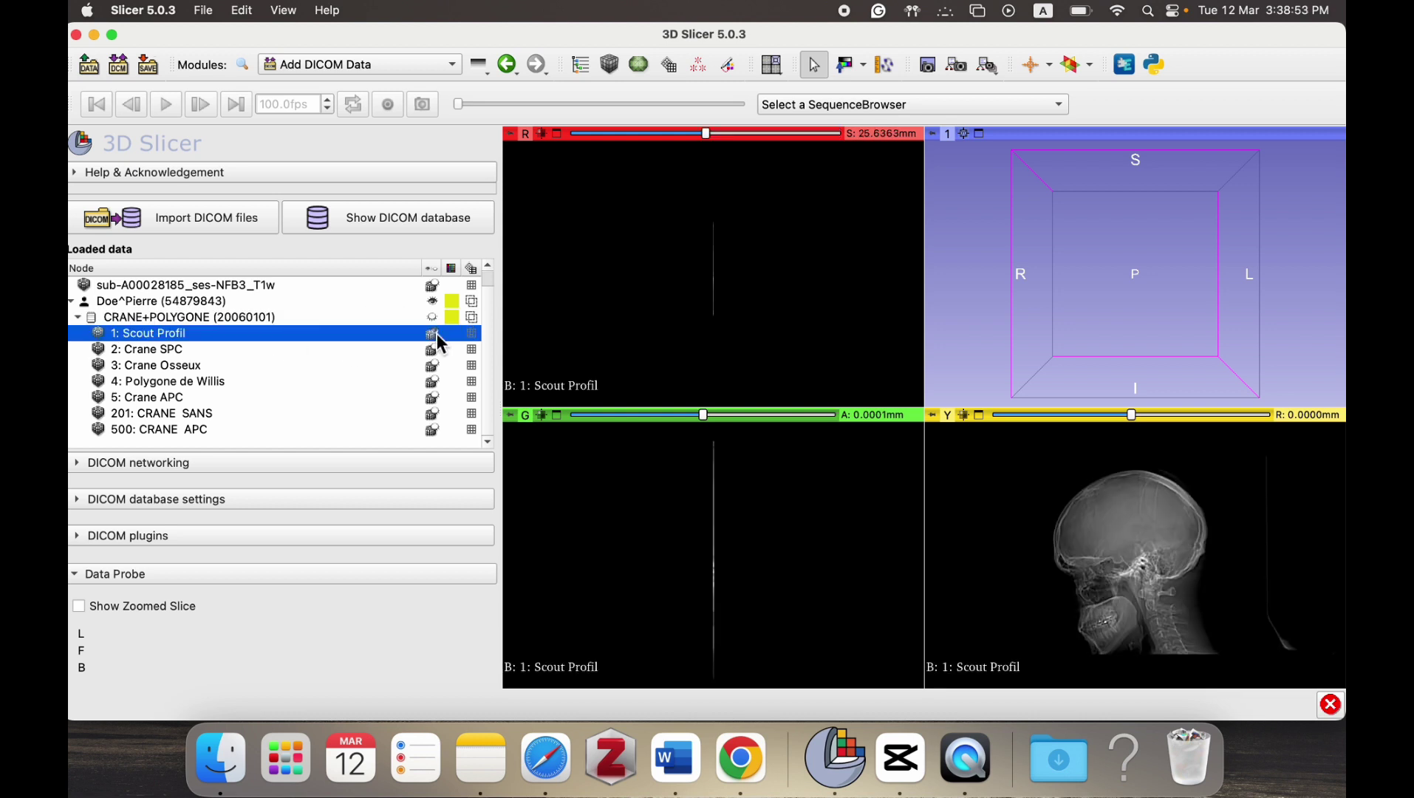
pyautogui.click(435, 349)
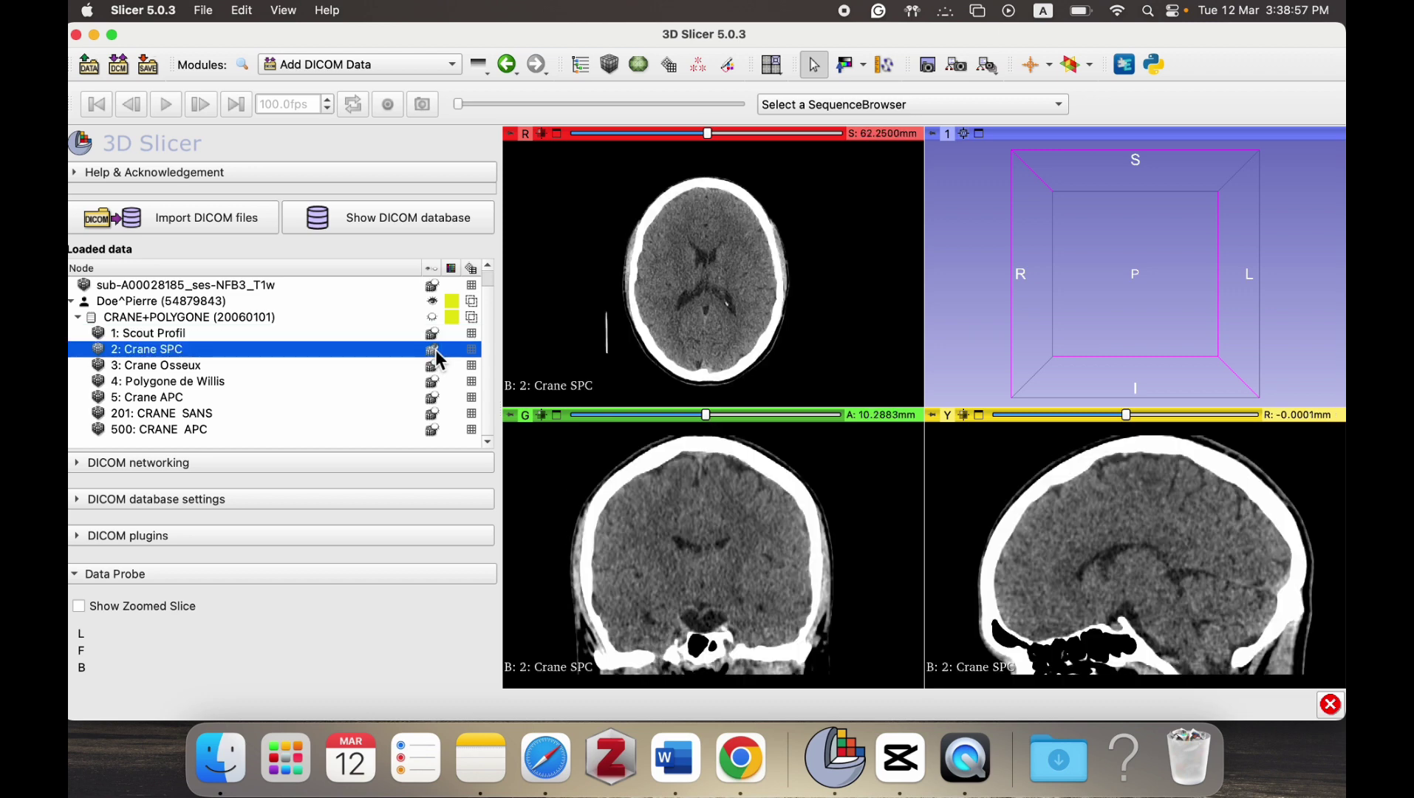
pyautogui.click(435, 367)
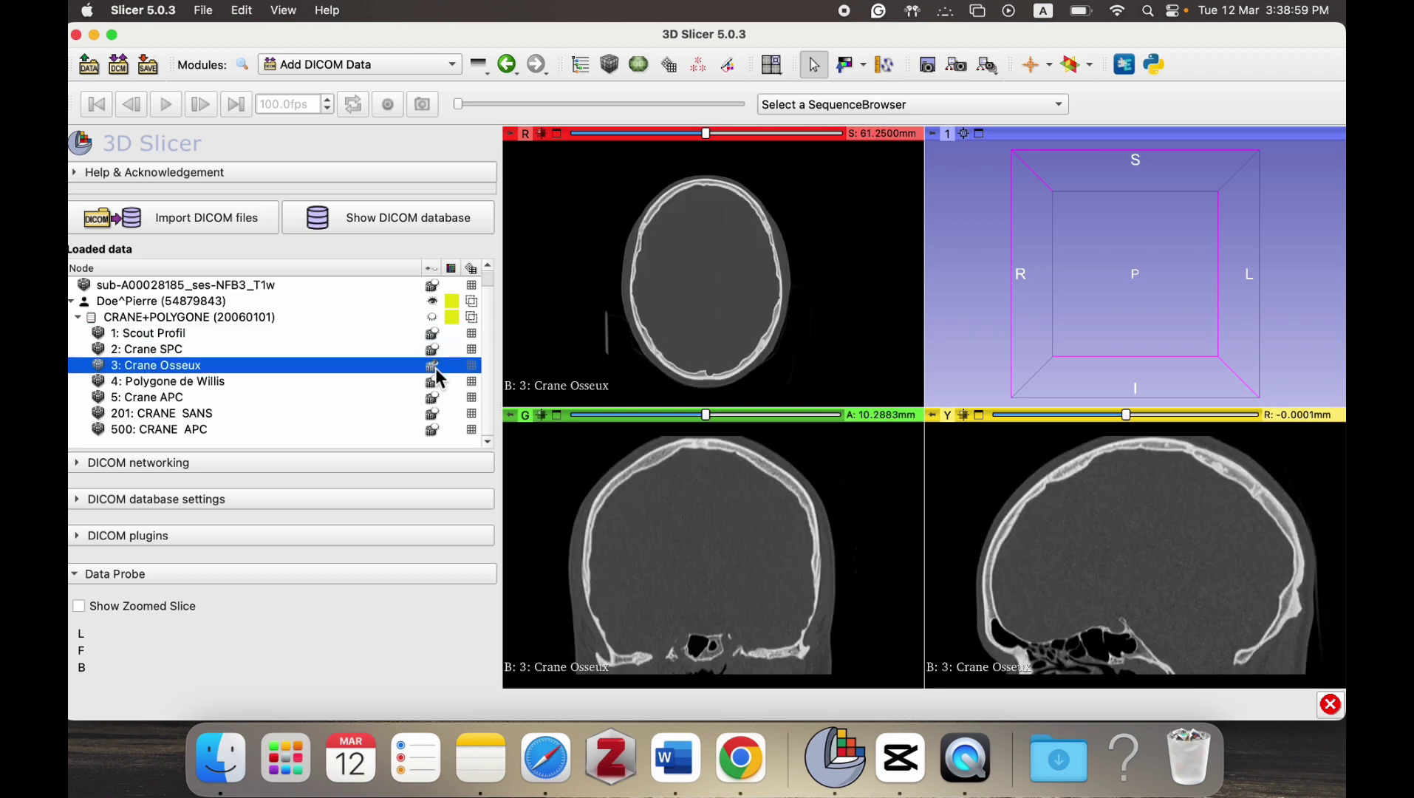
pyautogui.click(436, 381)
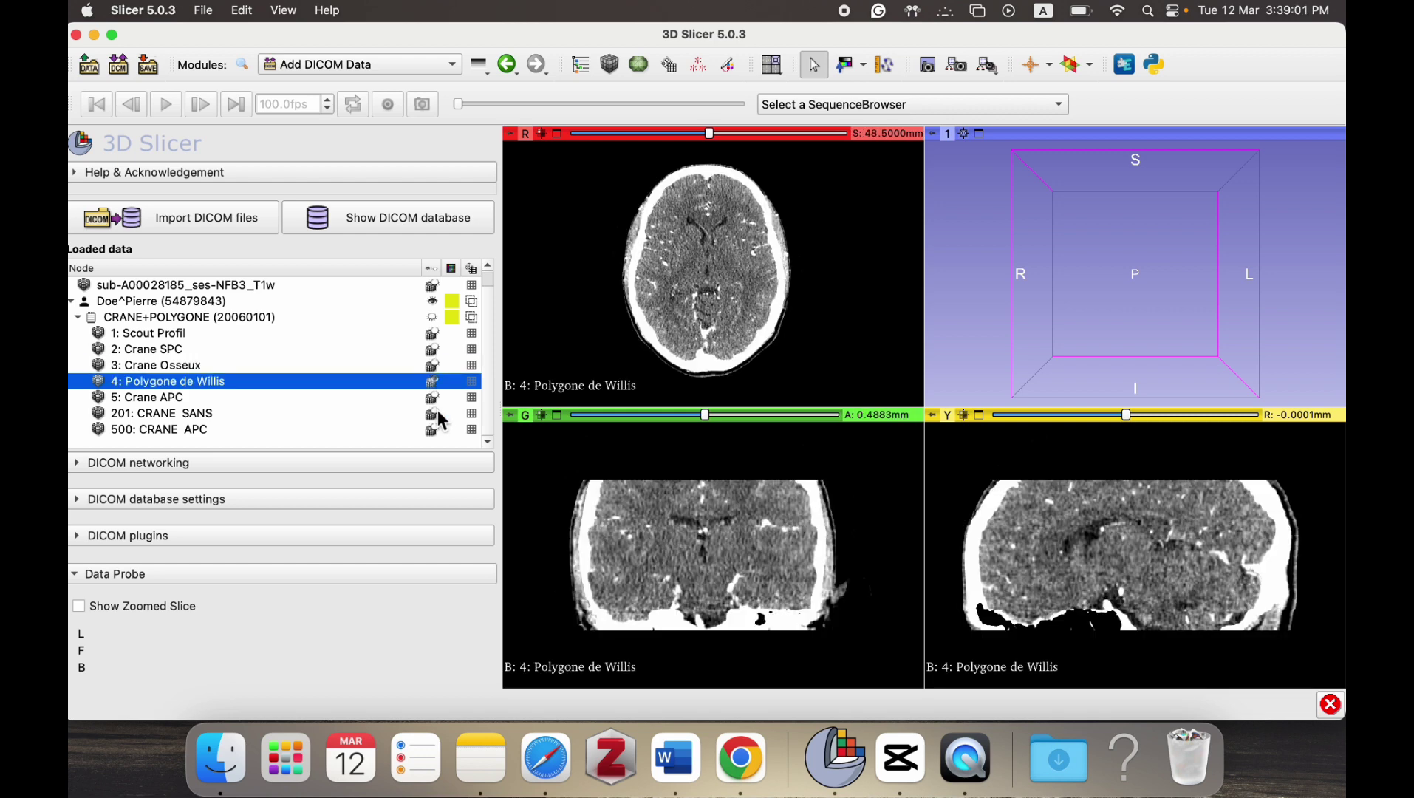
pyautogui.click(436, 398)
pyautogui.click(437, 413)
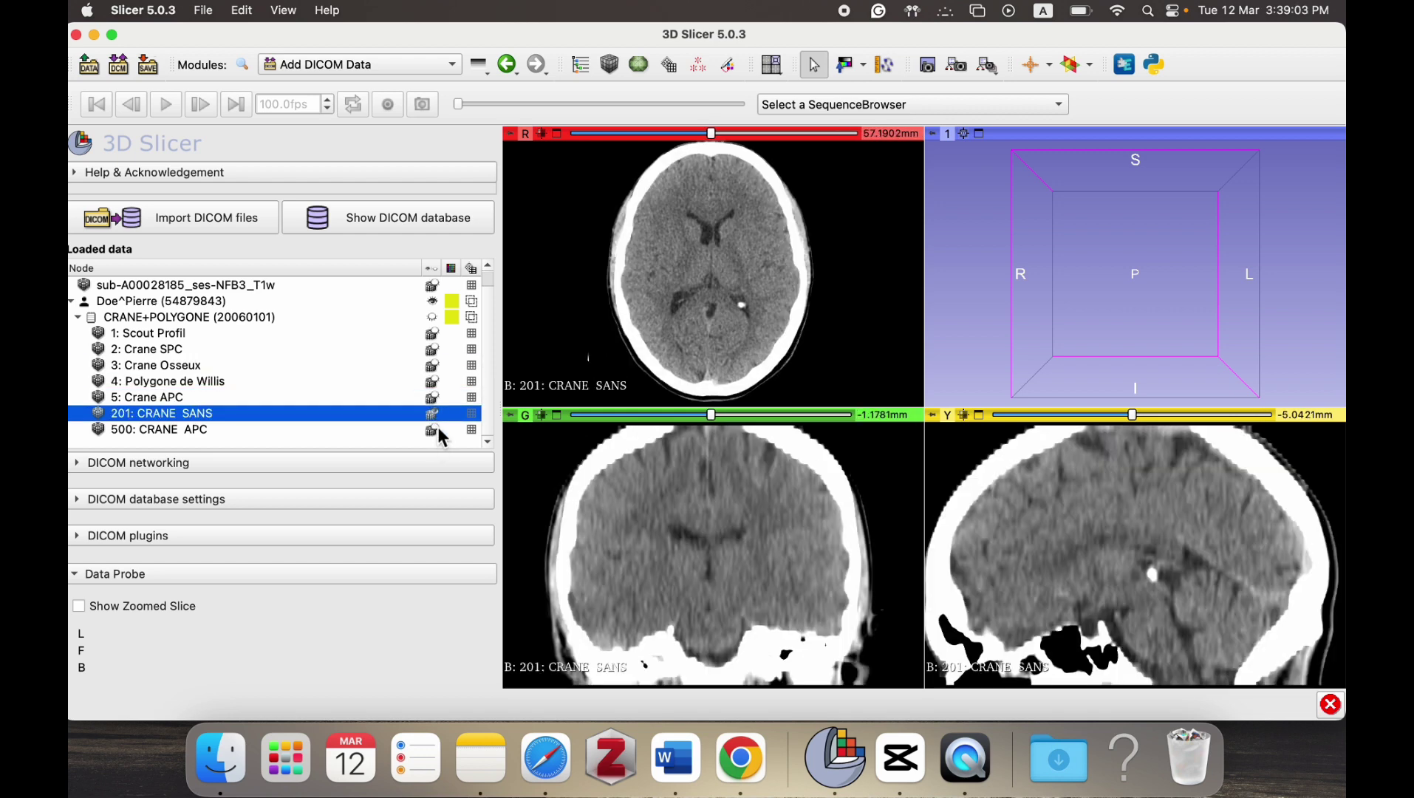
pyautogui.click(438, 428)
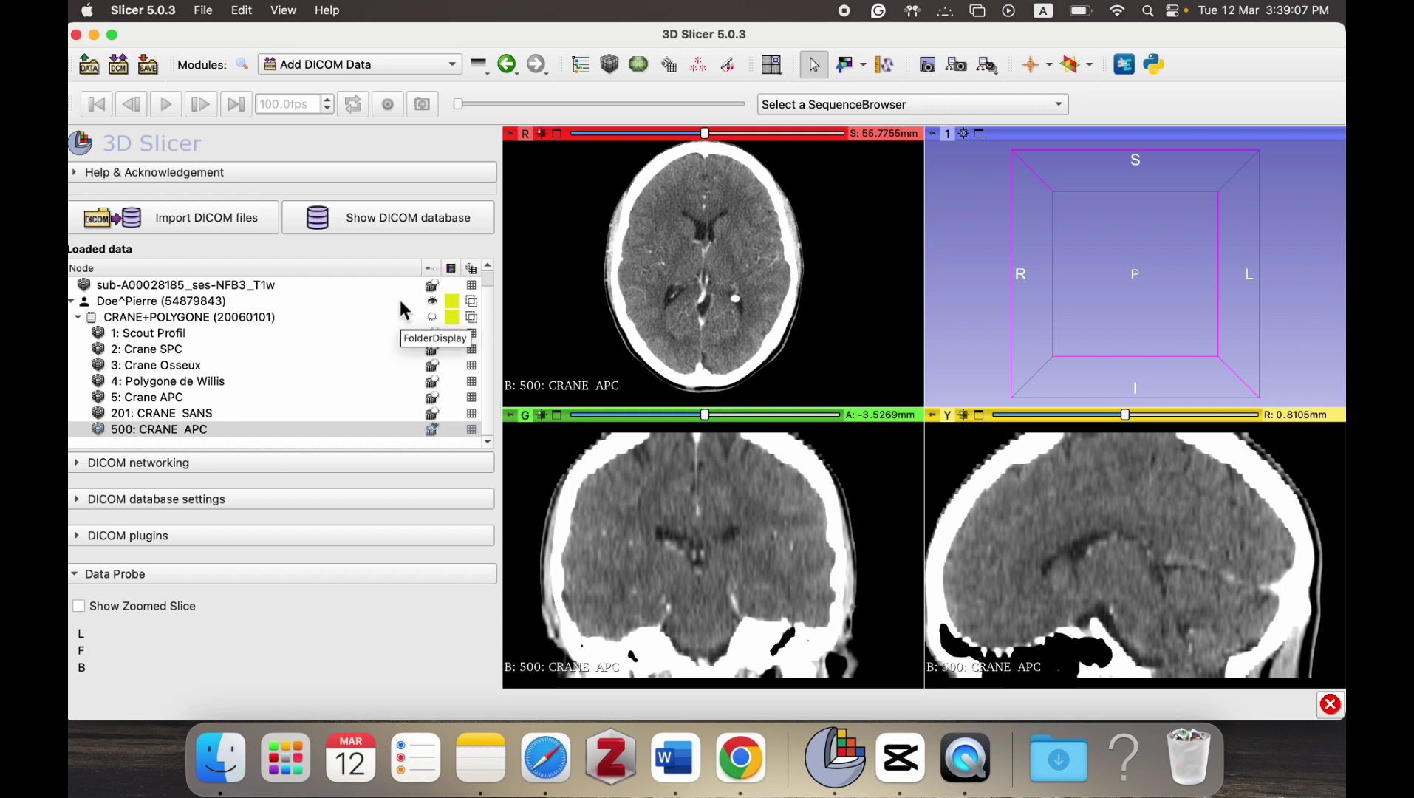
# - Reopen the DICOM database to review the imported patient's study and series
pyautogui.click(398, 226)
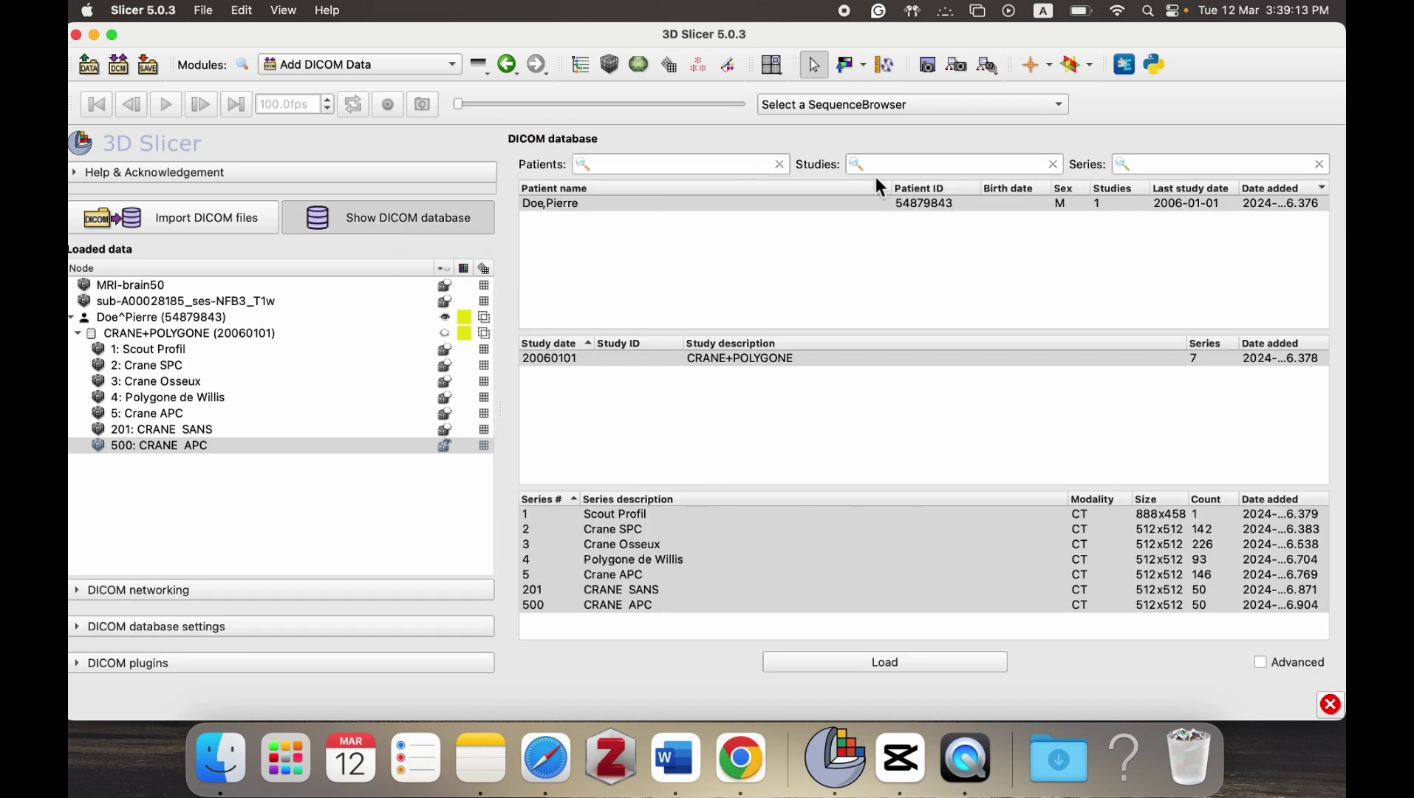